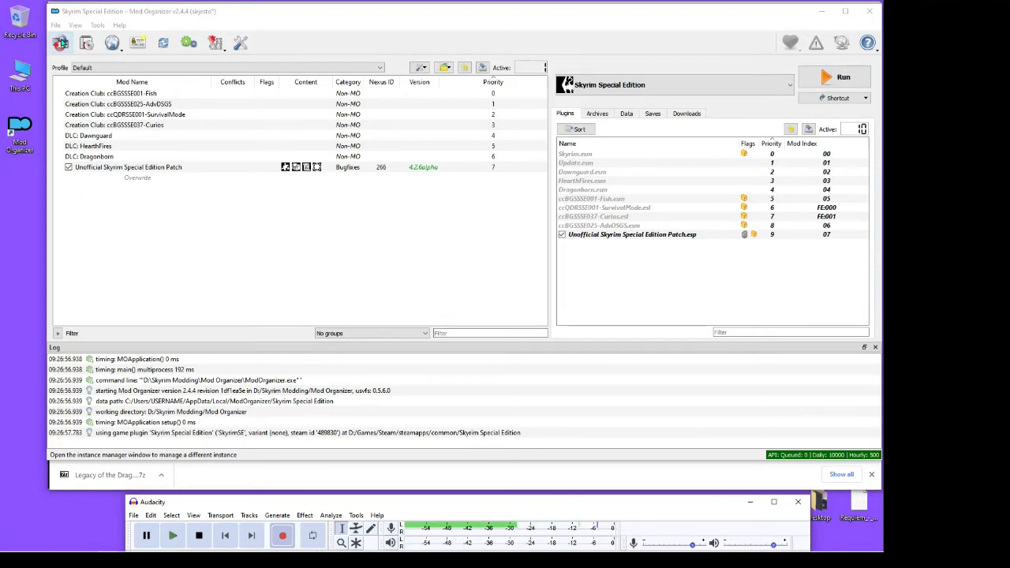
# Review the current game's instance settings and the list of downloads
pyautogui.click(61, 43)
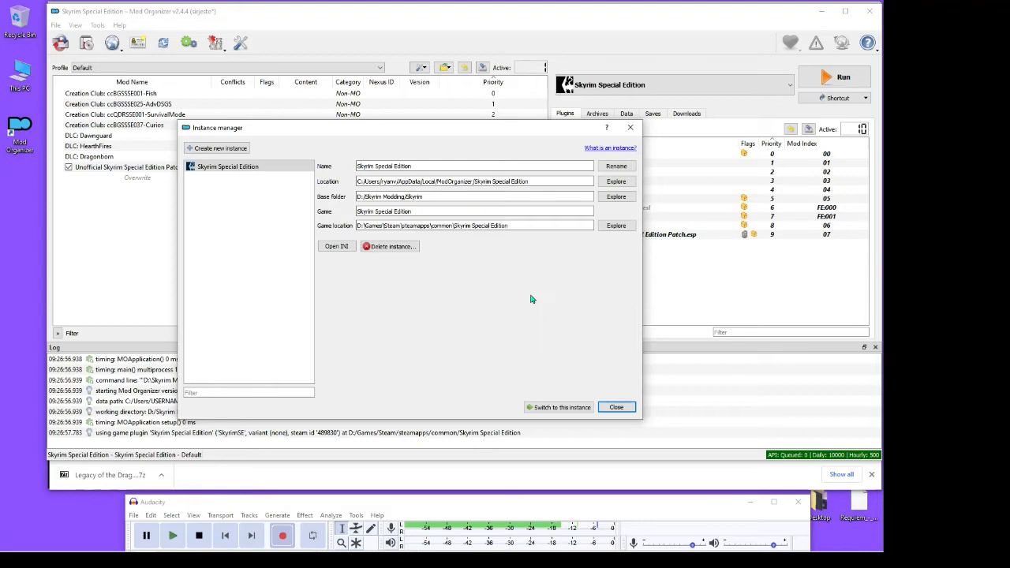
pyautogui.click(616, 407)
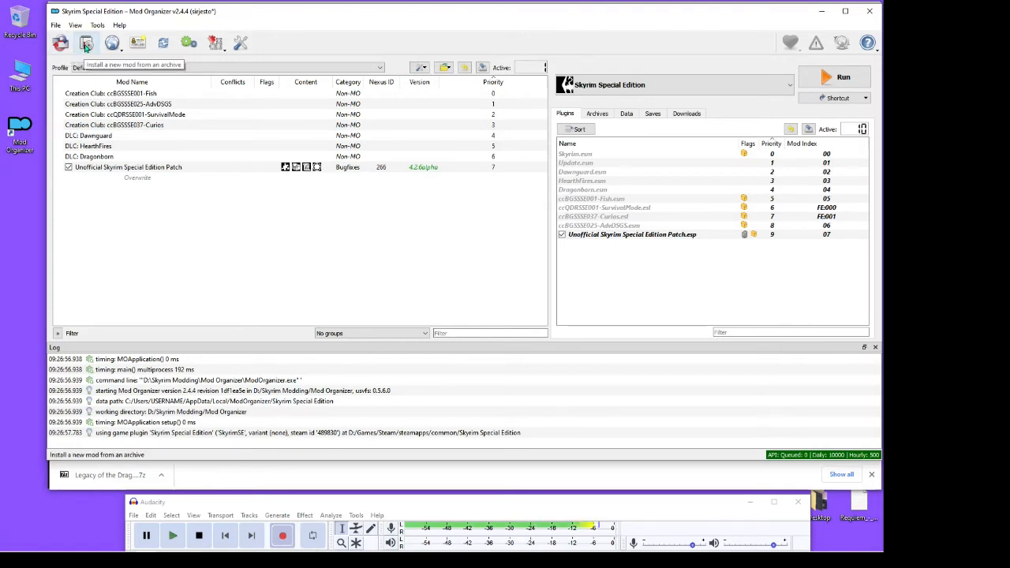
pyautogui.click(686, 116)
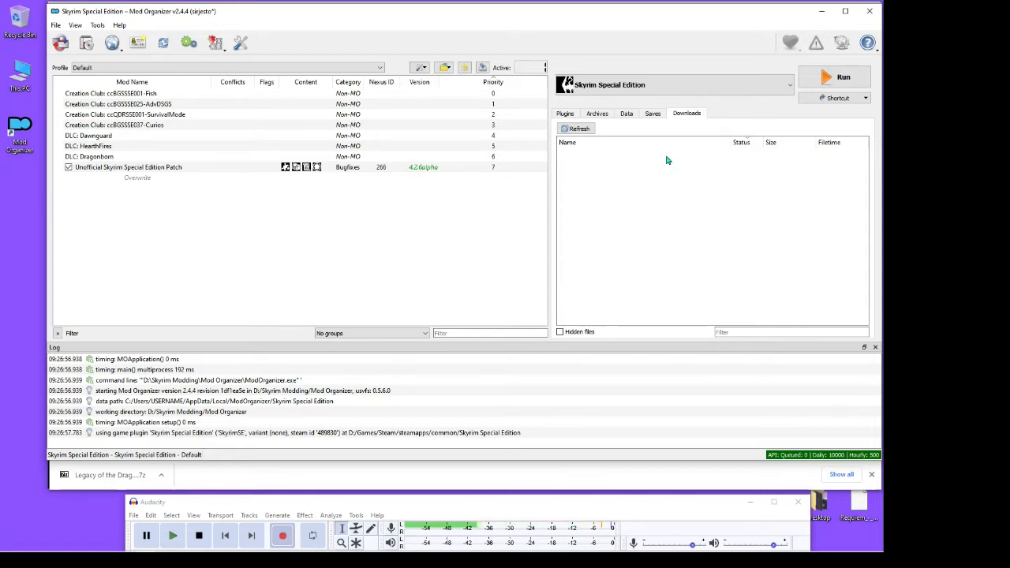
pyautogui.click(565, 114)
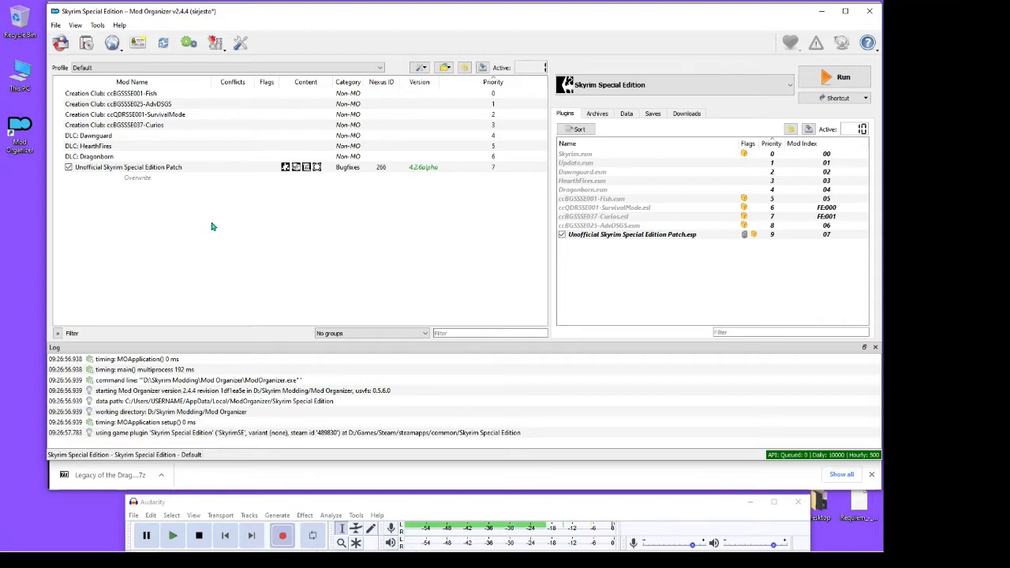
# Switch to the browser to view the Legacy of the Dragonborn main file on Nexus Mods, and place its downloaded archive on the desktop
pyautogui.moveTo(94, 552)
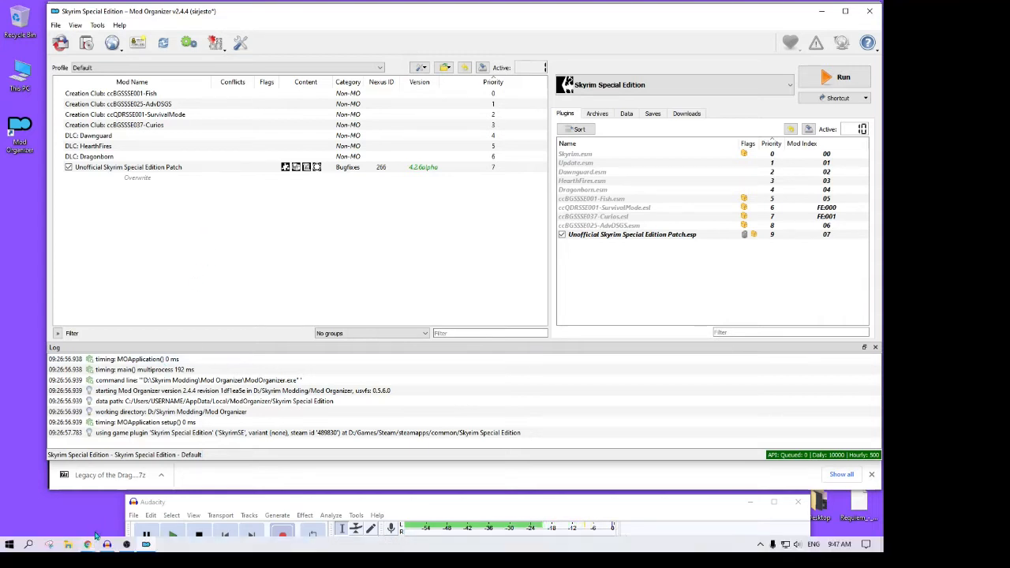
pyautogui.click(118, 501)
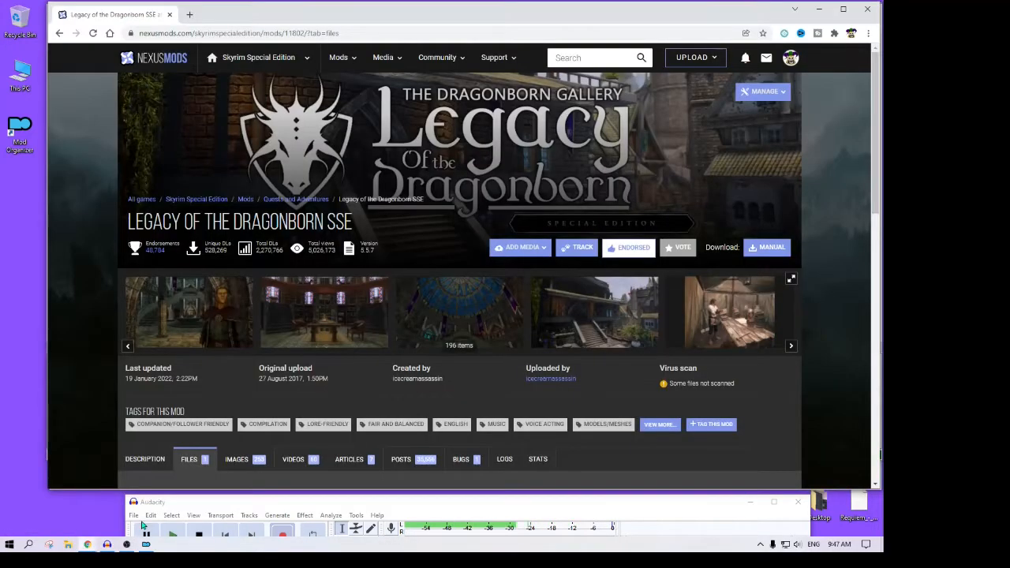
pyautogui.scroll(-4, 280, 289)
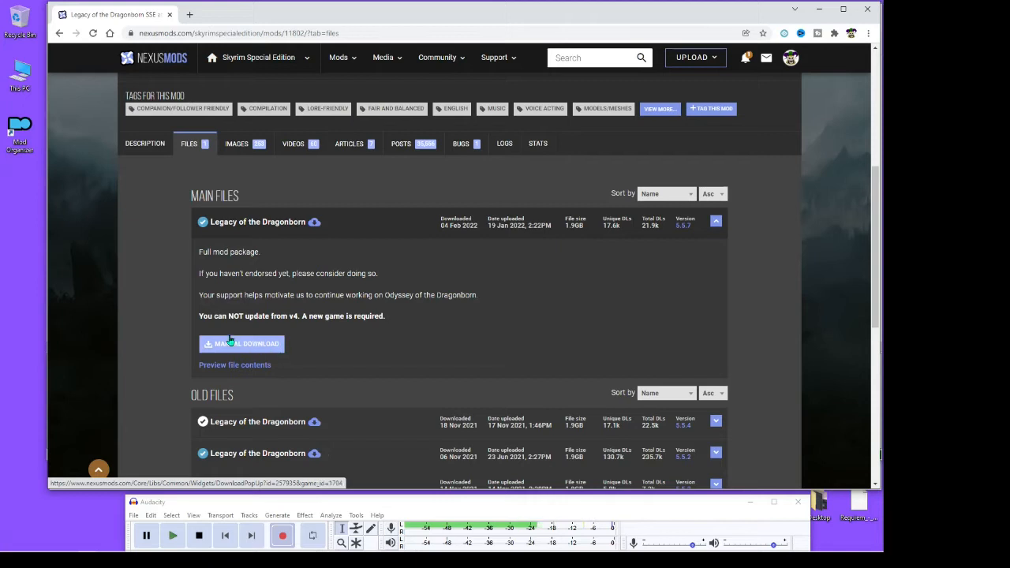
pyautogui.click(820, 10)
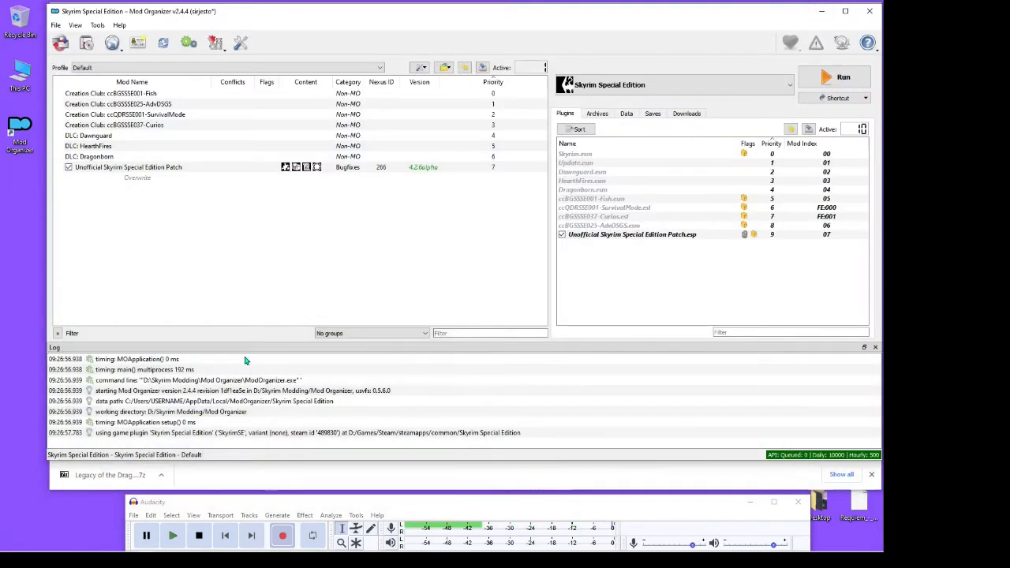
pyautogui.click(134, 476)
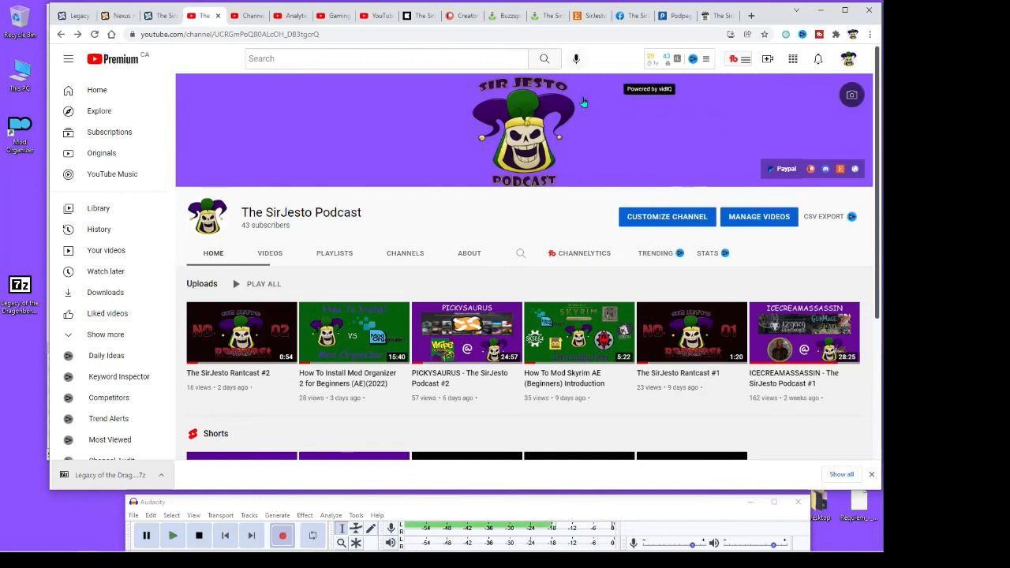
pyautogui.click(818, 10)
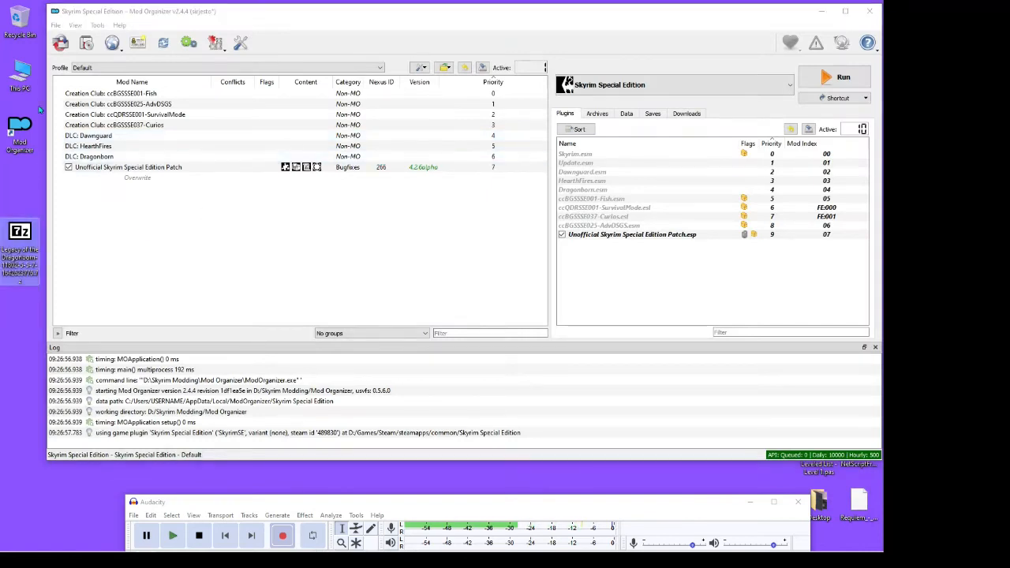
# Install the Legacy of the Dragonborn mod from its archive on the desktop and check its full version details
pyautogui.click(87, 46)
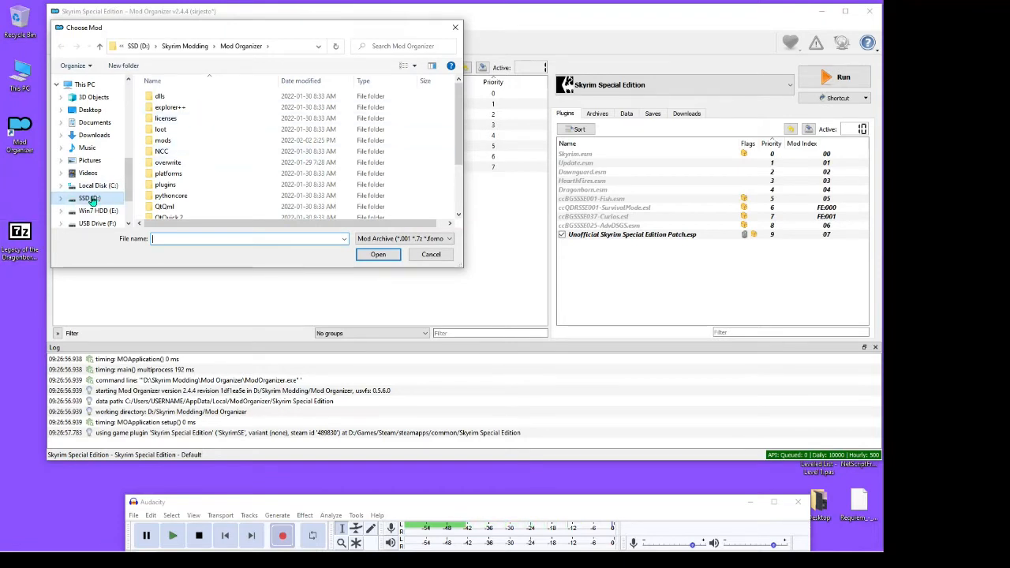
pyautogui.click(89, 110)
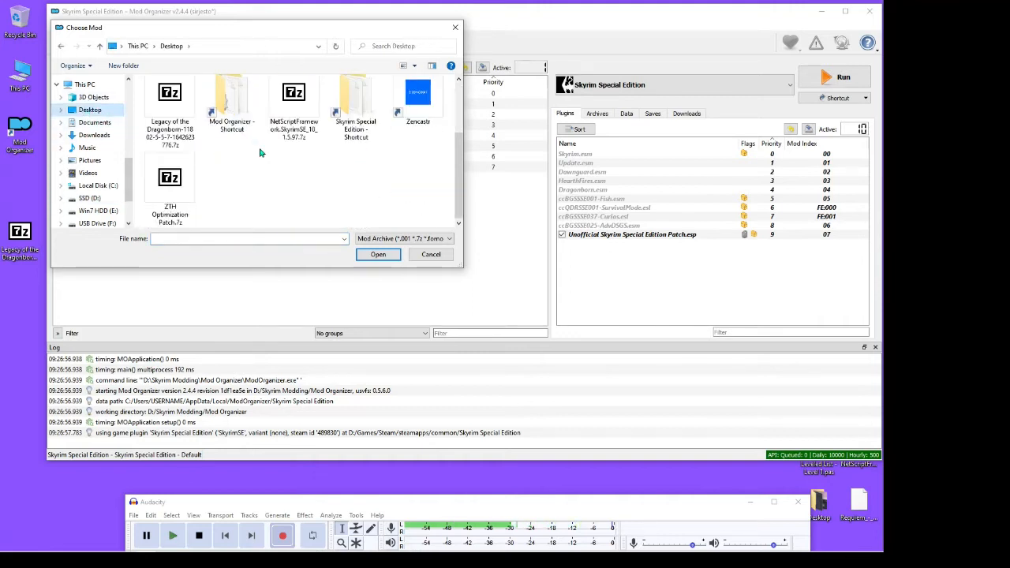
pyautogui.click(187, 136)
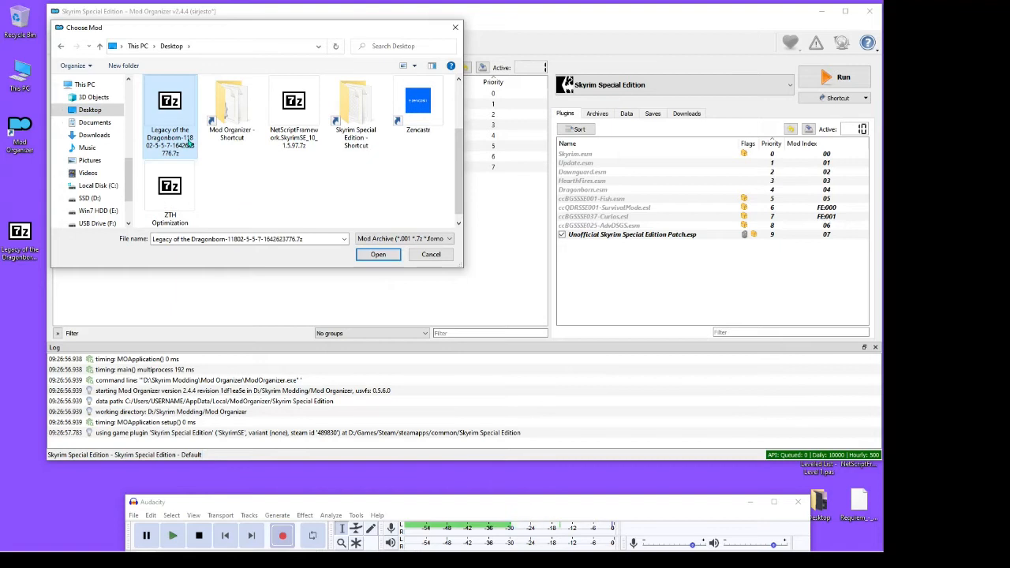
pyautogui.click(378, 255)
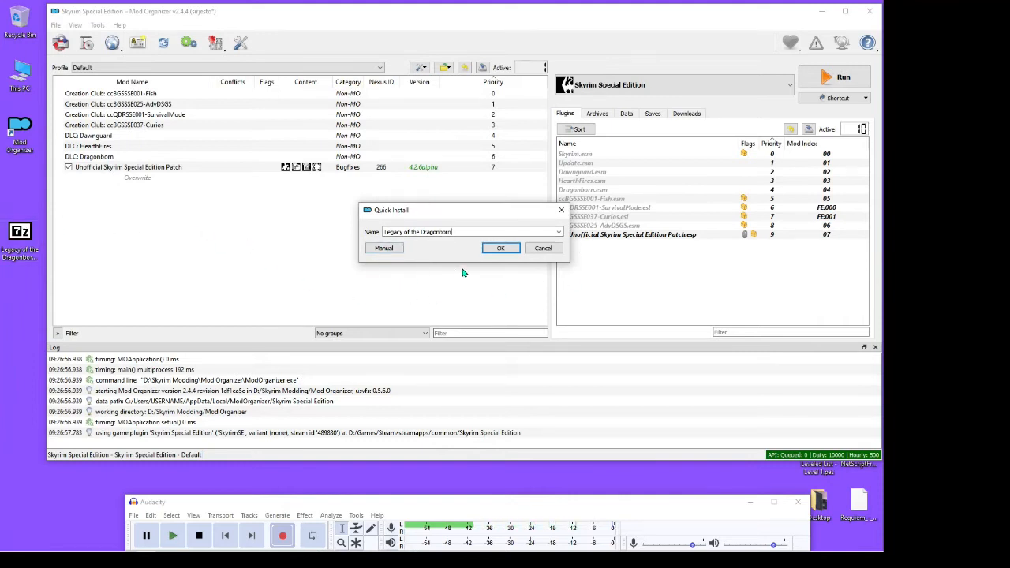
pyautogui.click(501, 249)
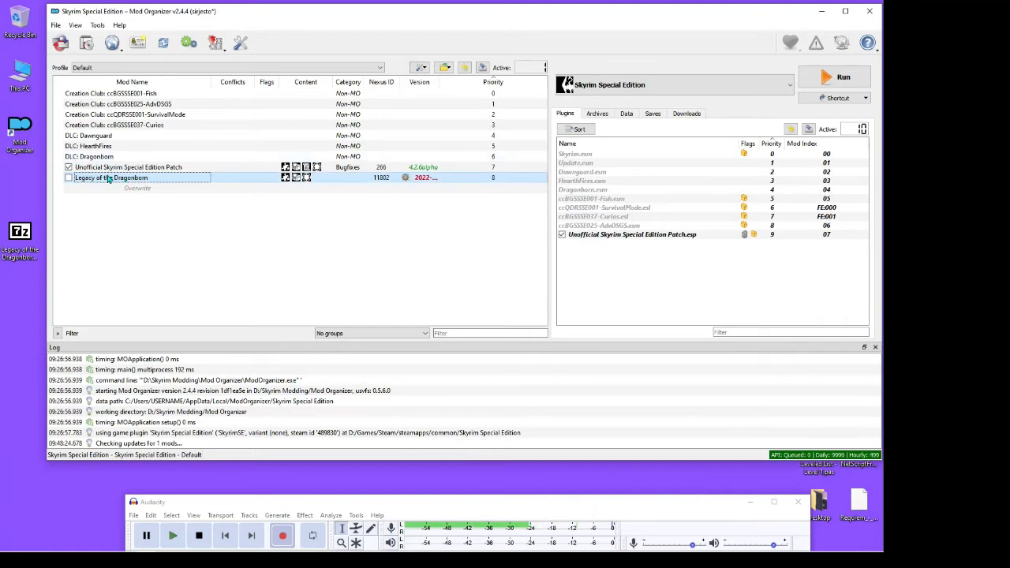
pyautogui.moveTo(440, 79); pyautogui.dragTo(453, 83)
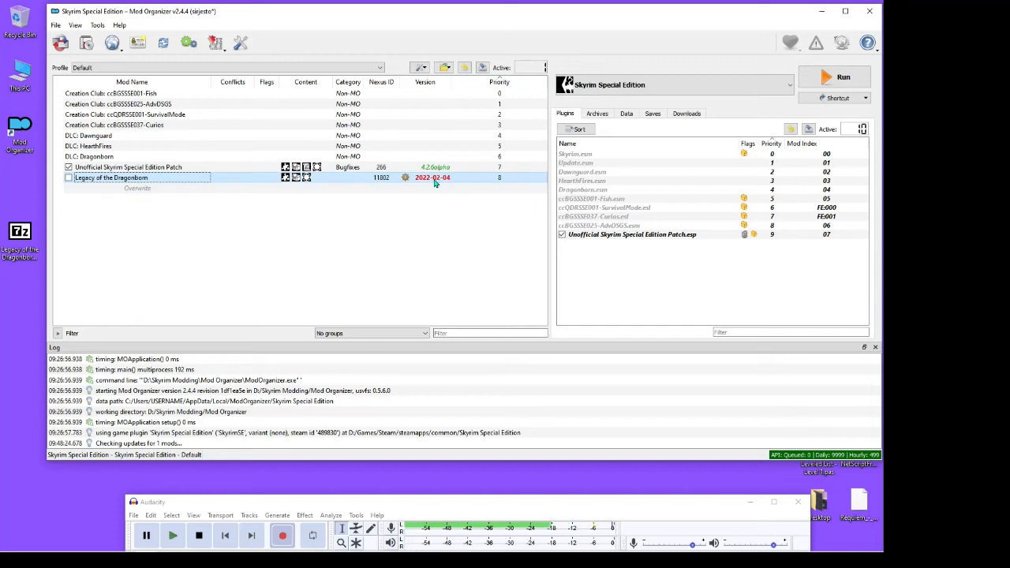
pyautogui.moveTo(433, 183)
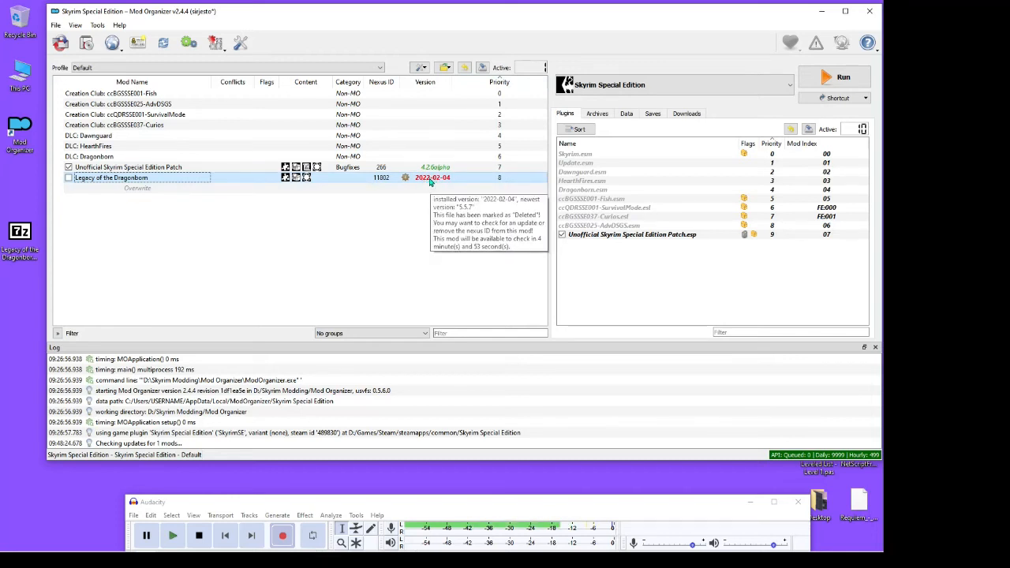
# Add the Legacy of the Dragonborn archive from the desktop to the downloads and query its missing mod info
pyautogui.click(687, 113)
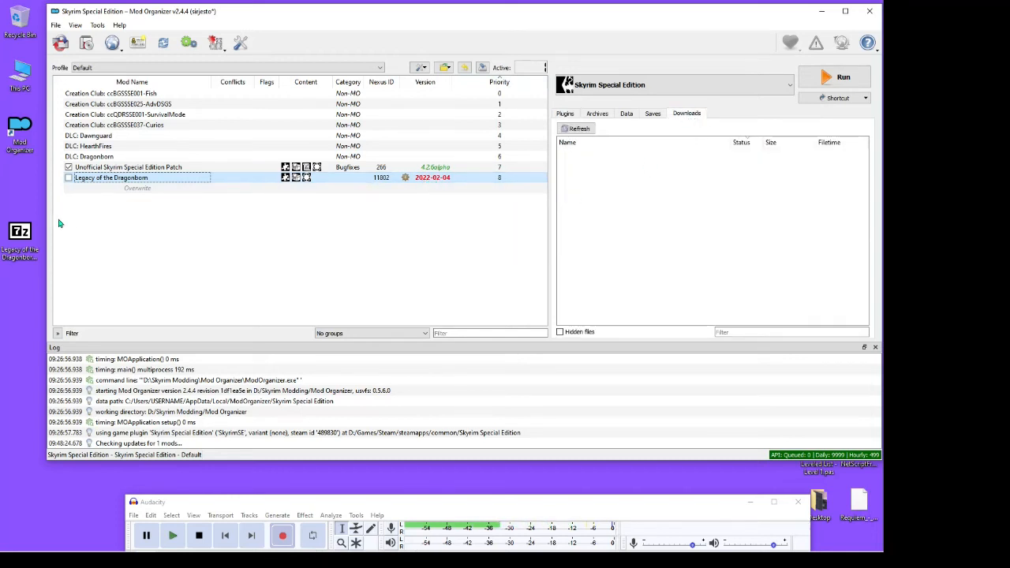
pyautogui.moveTo(26, 233); pyautogui.dragTo(621, 226)
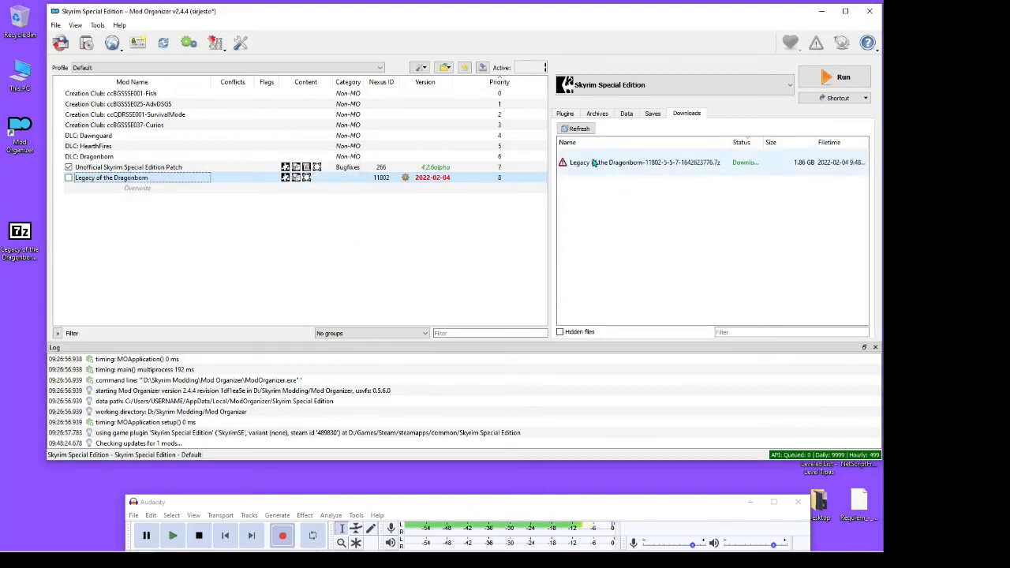
pyautogui.moveTo(563, 168)
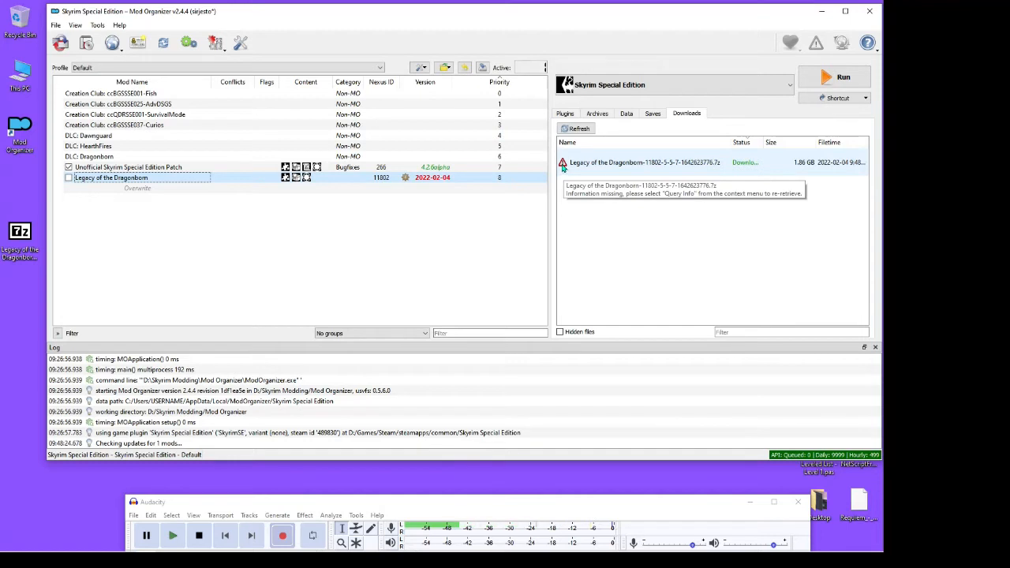
pyautogui.rightClick(606, 163)
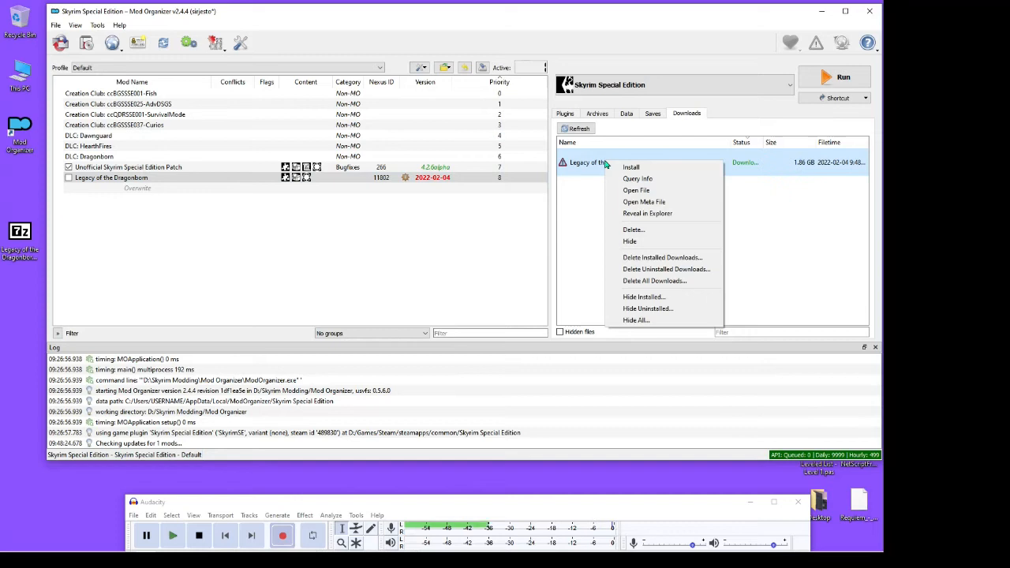
pyautogui.click(655, 180)
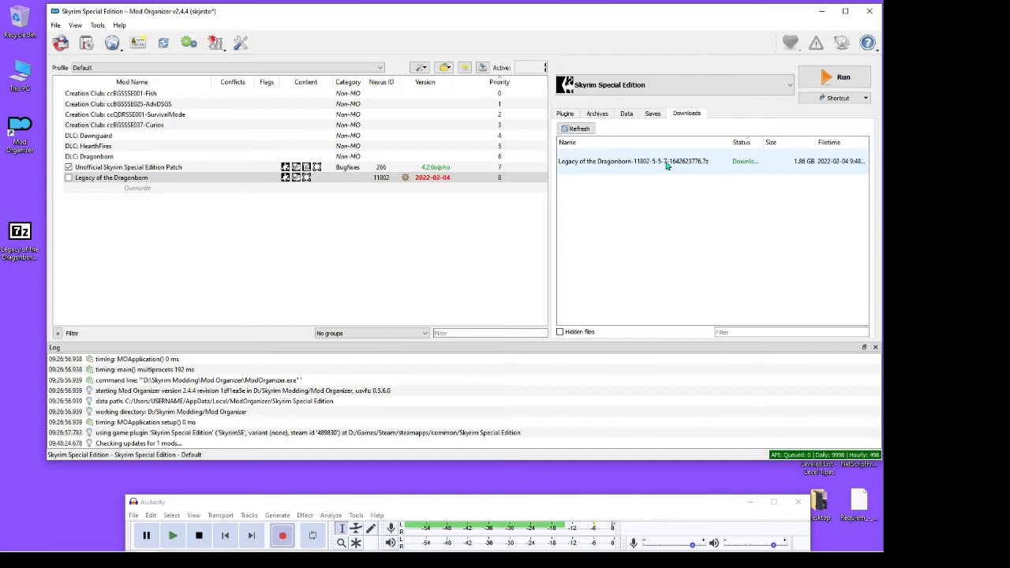
# Install Legacy of the Dragonborn from the downloads, replacing the existing mod, and enable it in the mod list
pyautogui.doubleClick(618, 163)
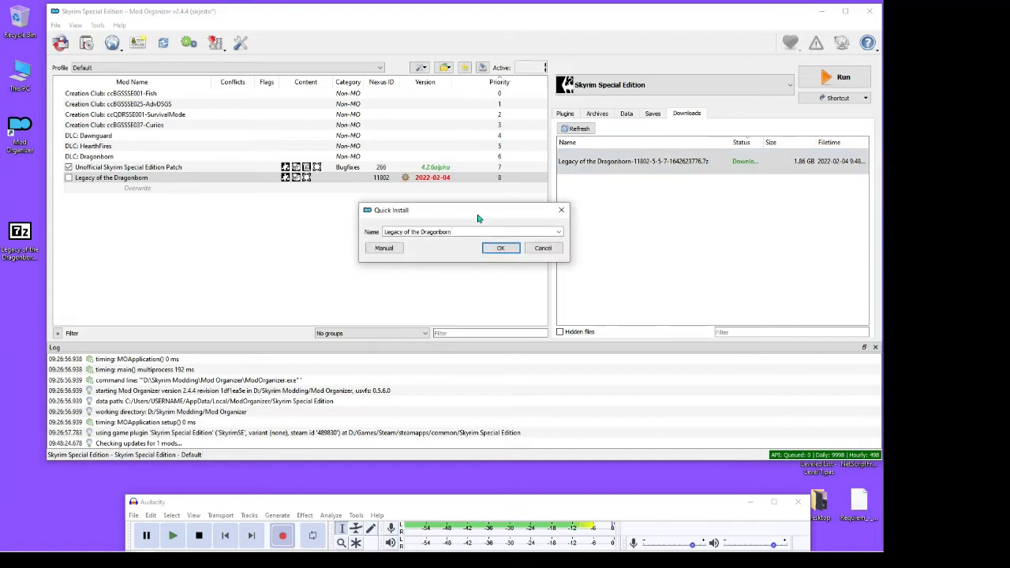
pyautogui.click(500, 248)
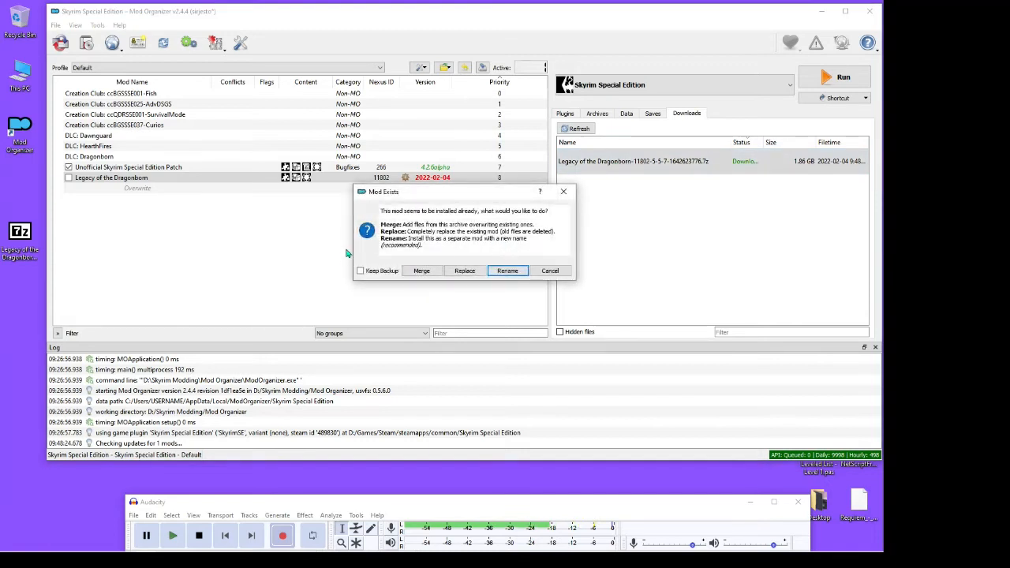
pyautogui.click(465, 272)
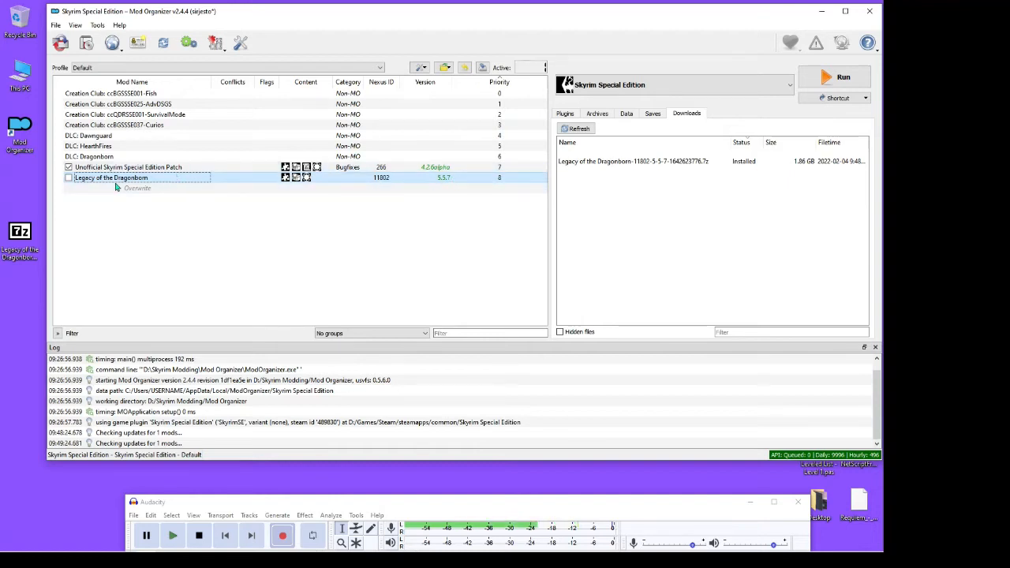
pyautogui.click(69, 178)
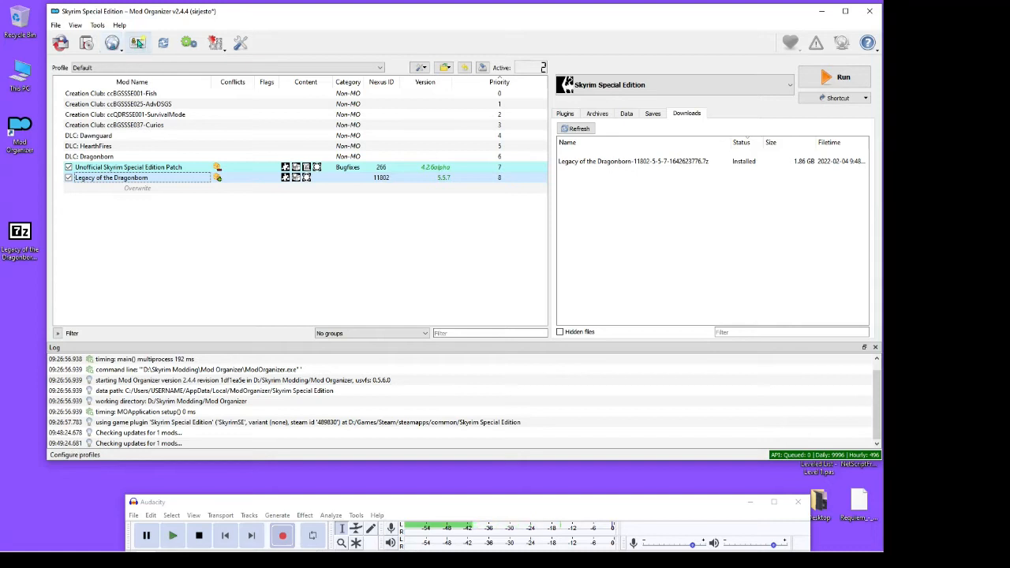
# Create a new profile named Hunter
pyautogui.click(137, 44)
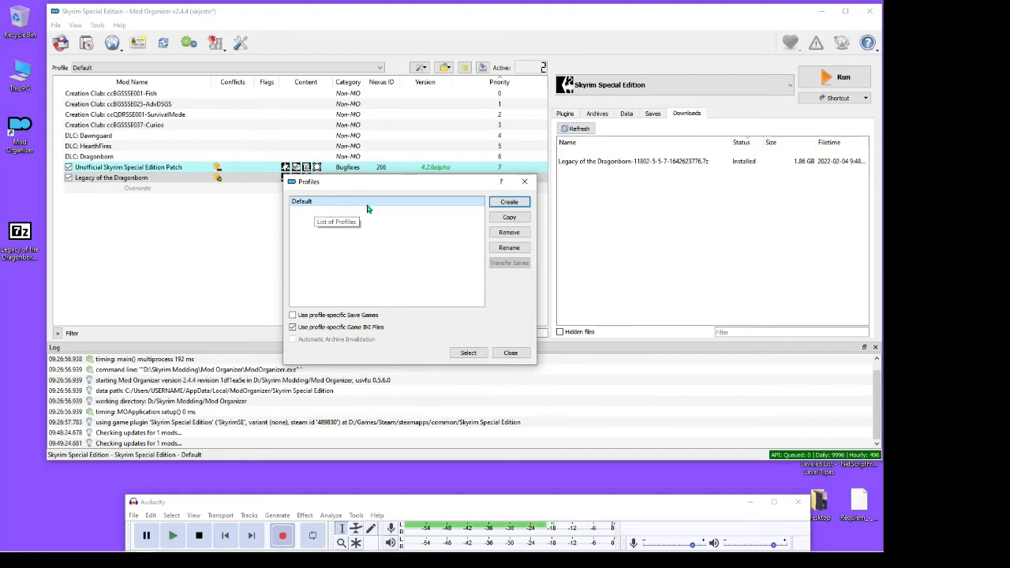
pyautogui.click(505, 204)
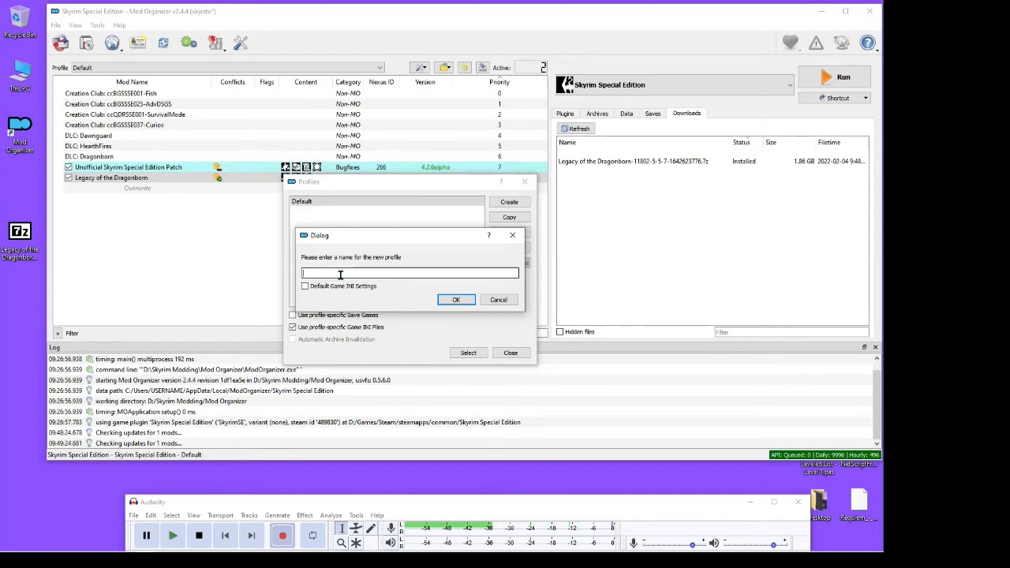
pyautogui.write('Hunter')
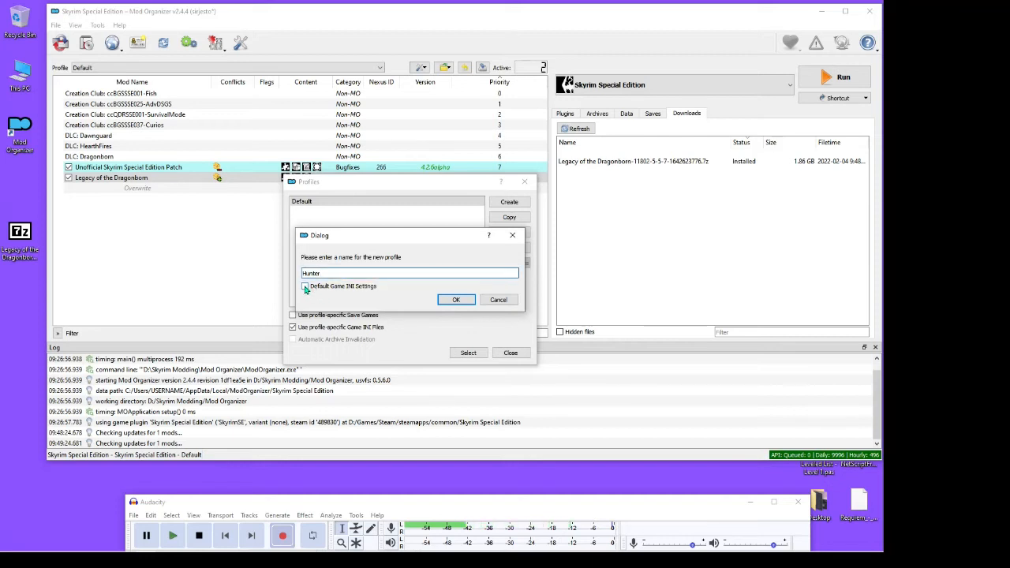
pyautogui.click(305, 287)
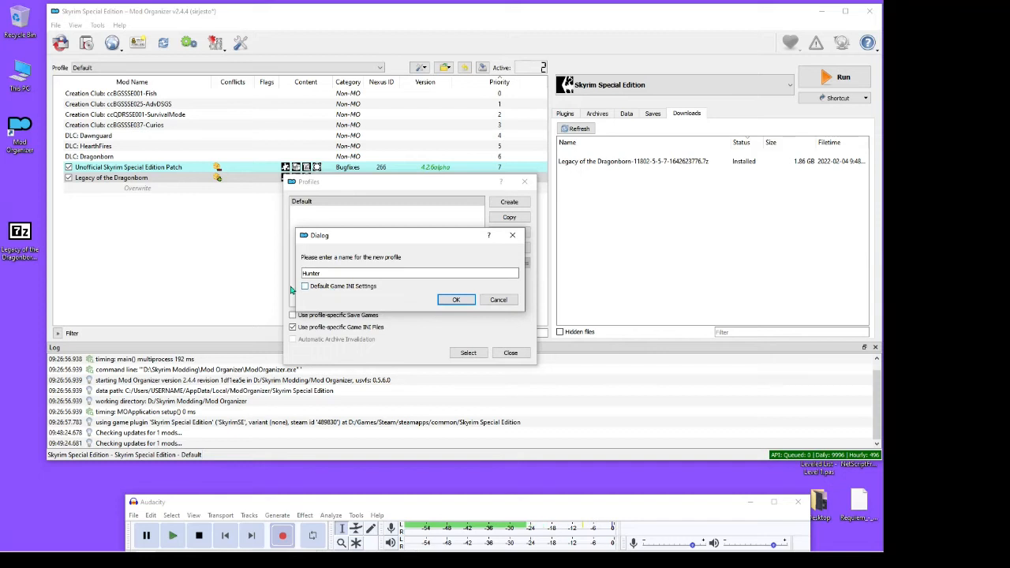
pyautogui.click(456, 299)
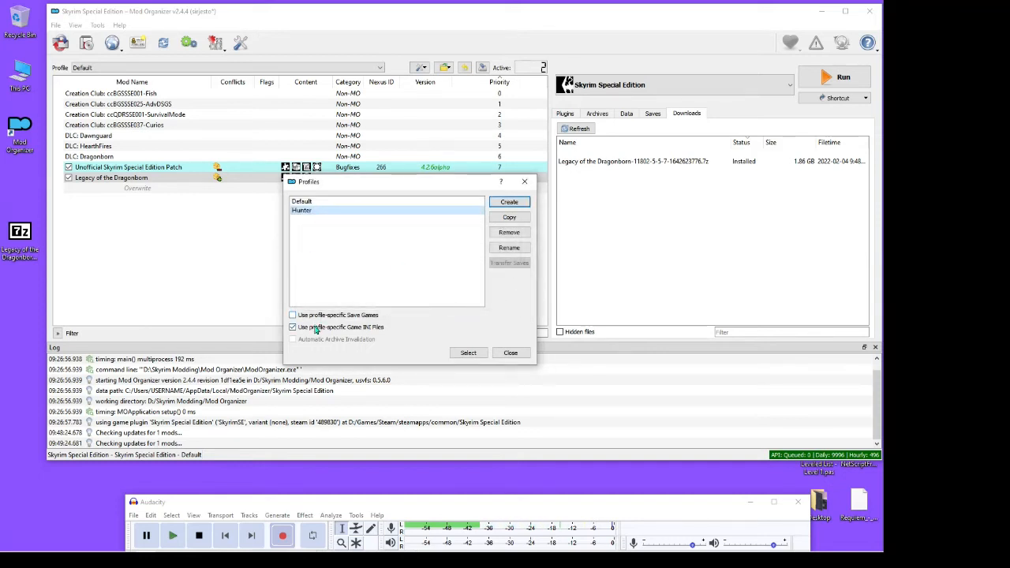
# Enable profile-specific save games for the Hunter profile and view its save transfer options
pyautogui.moveTo(309, 332)
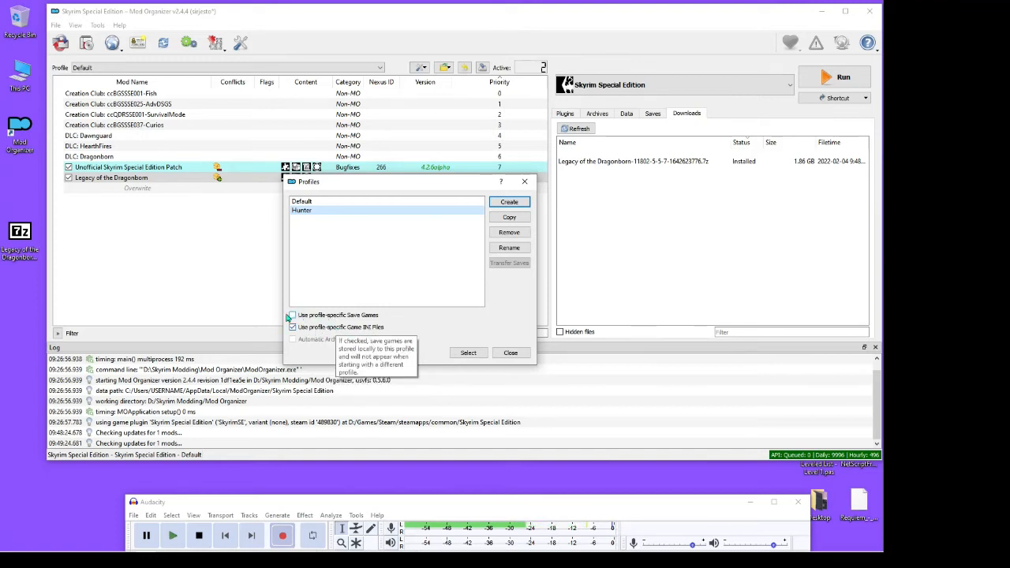
pyautogui.click(292, 316)
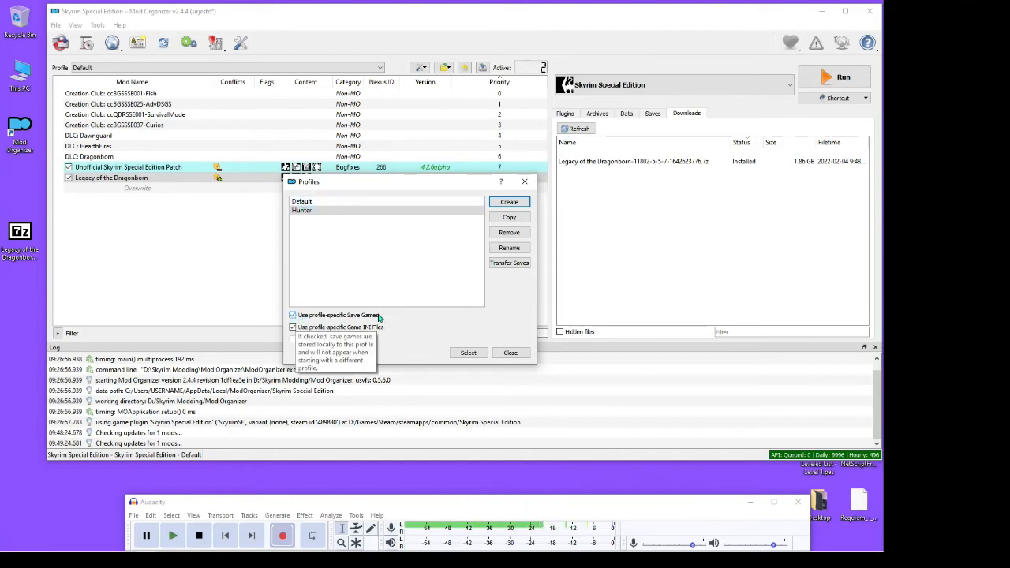
pyautogui.click(509, 263)
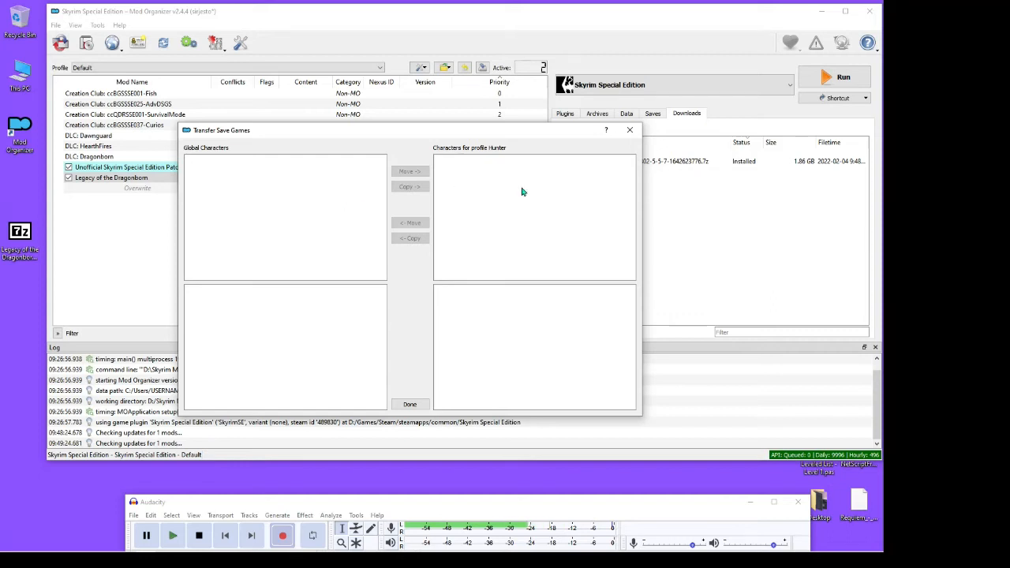
pyautogui.click(410, 405)
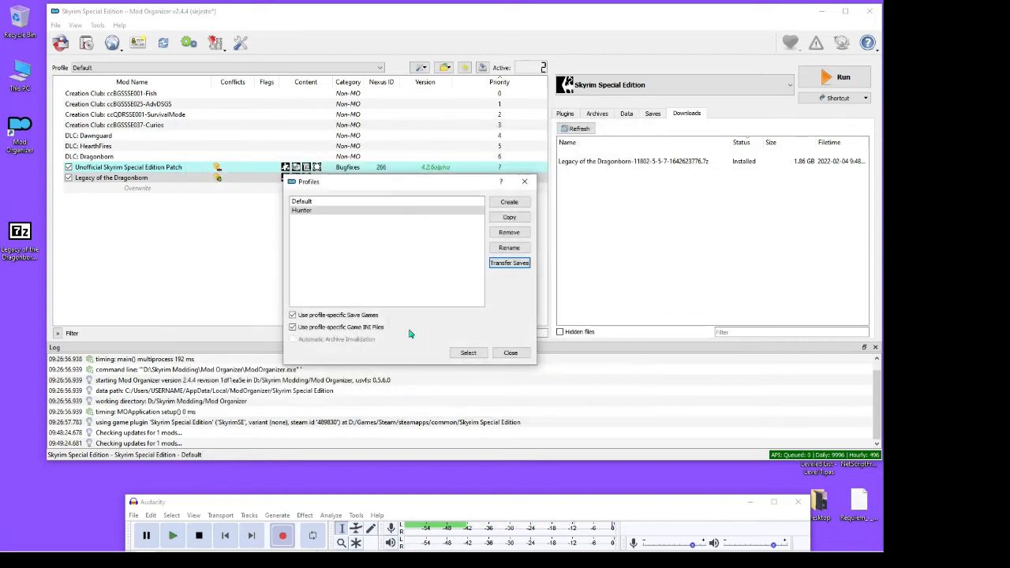
# Close the profile manager, switch to the Hunter profile, and view its plugin list
pyautogui.click(397, 211)
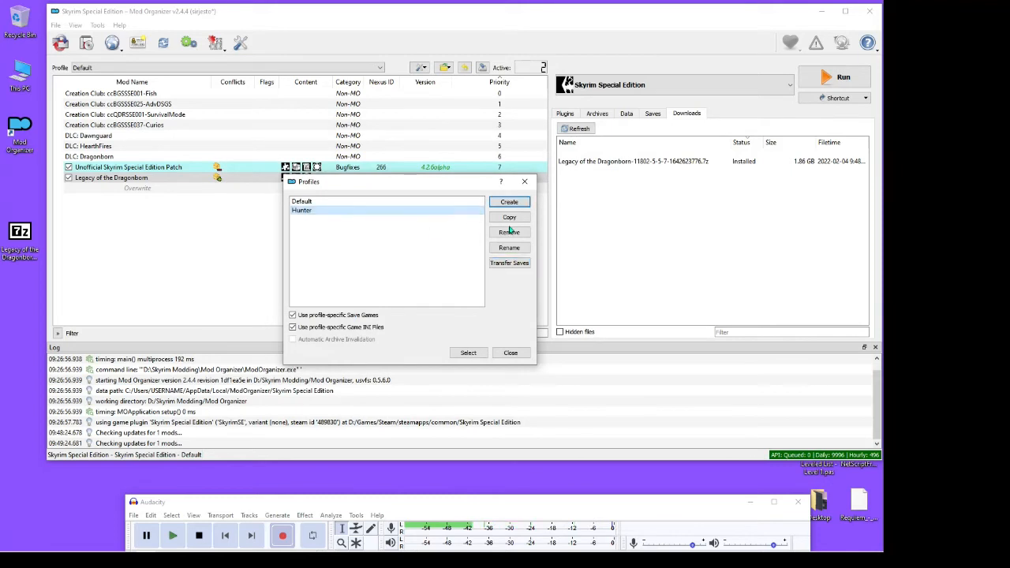
pyautogui.click(510, 353)
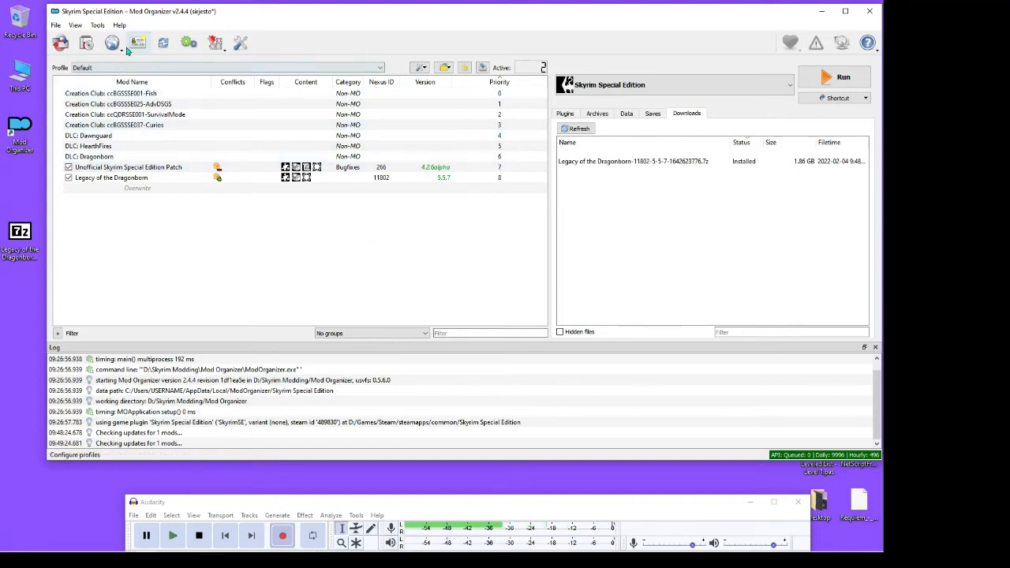
pyautogui.click(377, 70)
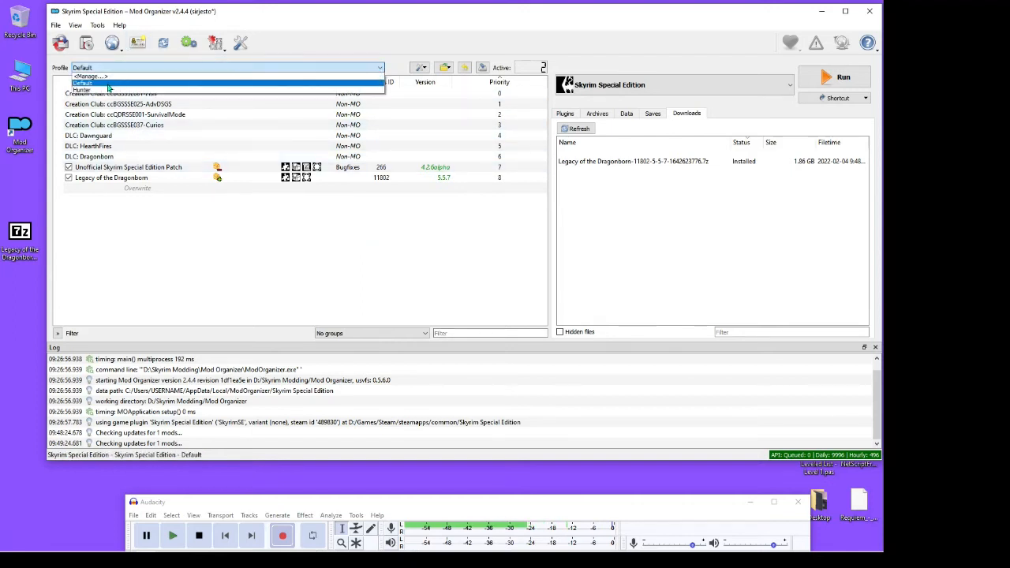
pyautogui.click(111, 90)
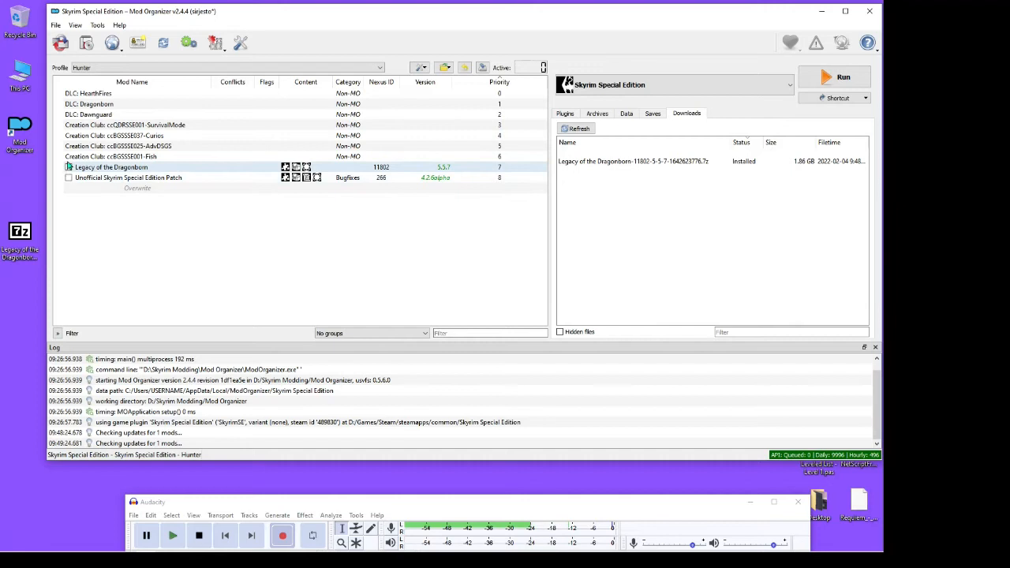
pyautogui.click(565, 114)
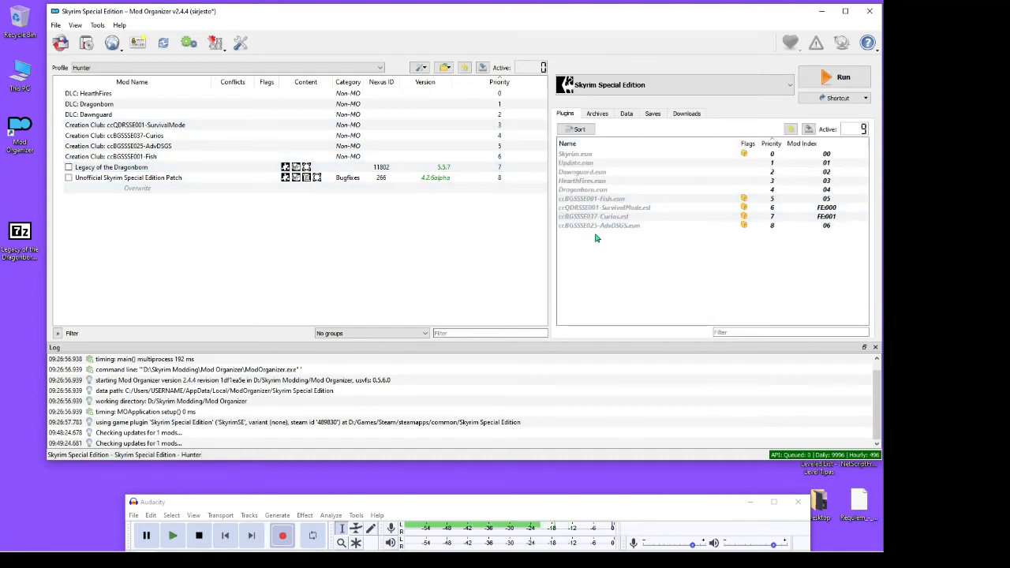
# Switch back to the Default profile and refresh the mod list
pyautogui.click(120, 68)
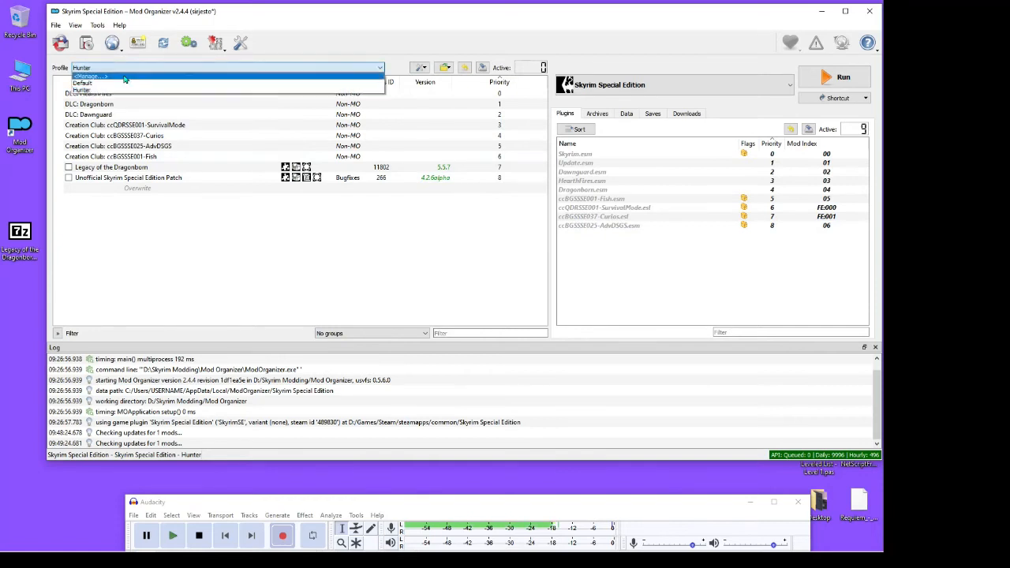
pyautogui.click(118, 83)
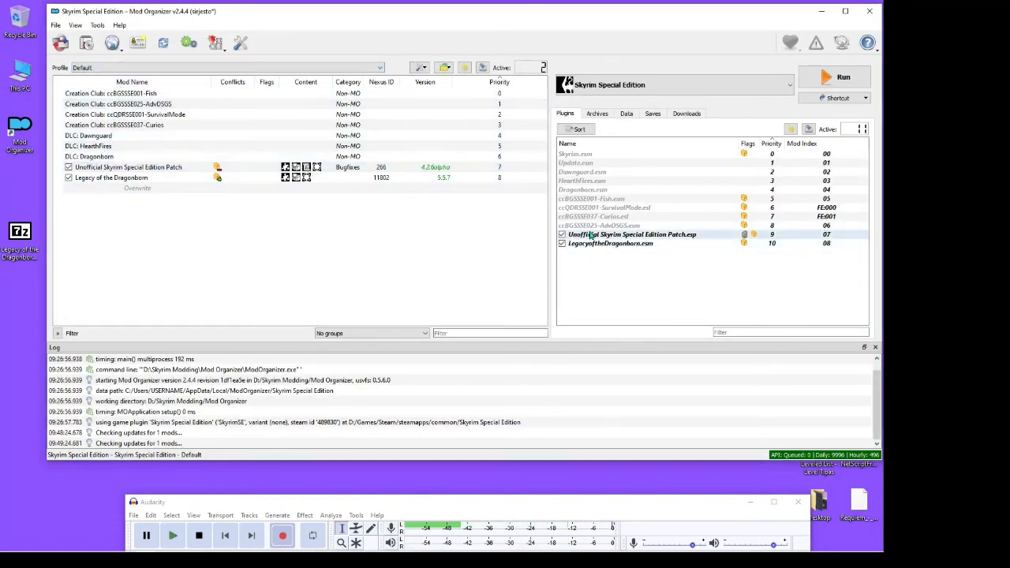
pyautogui.click(164, 45)
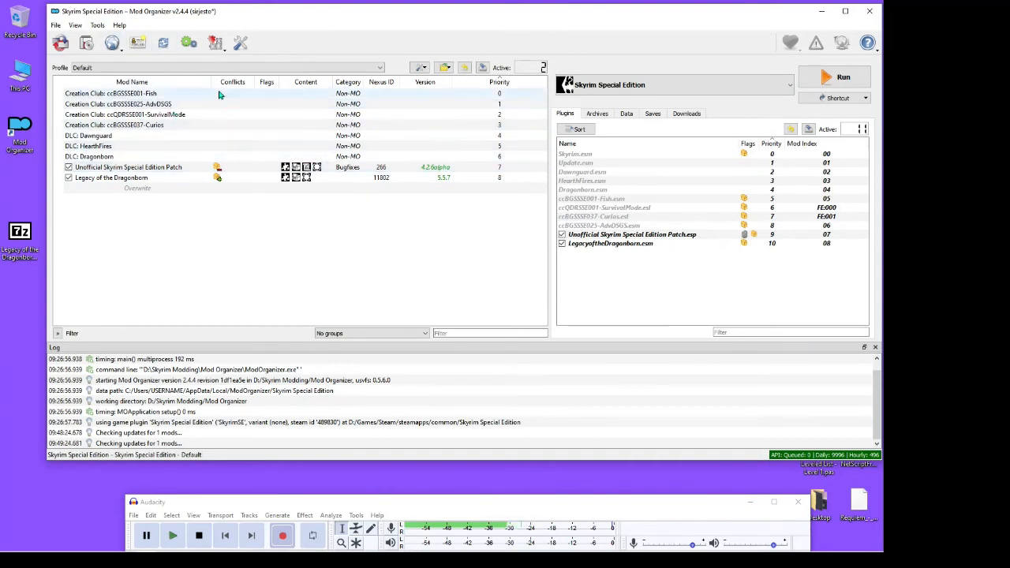
# Examine the configured executables, including the SSEEdit entry and its binary path, and leave them without saving changes
pyautogui.click(189, 44)
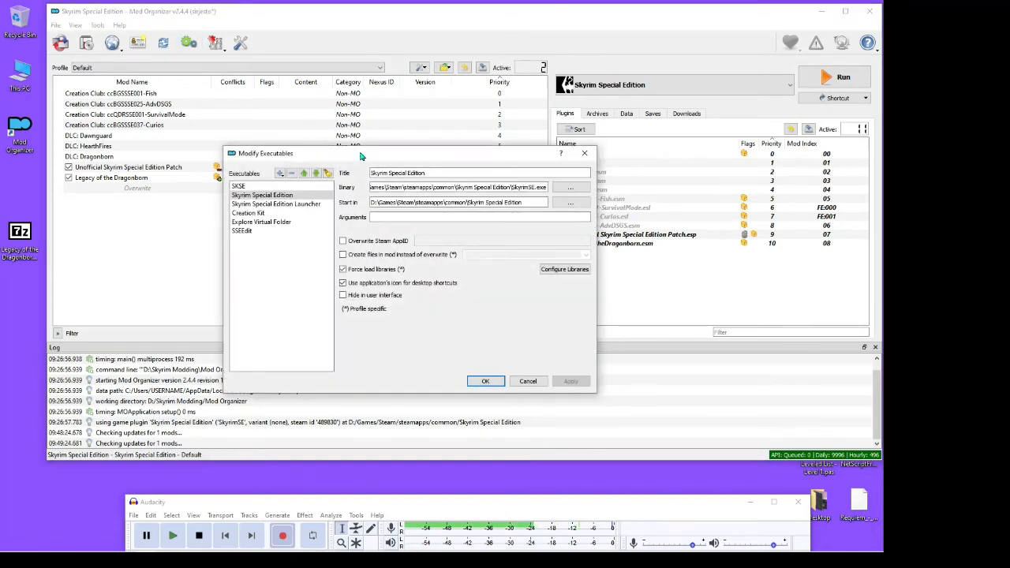
pyautogui.moveTo(360, 156); pyautogui.dragTo(369, 98)
pyautogui.click(251, 175)
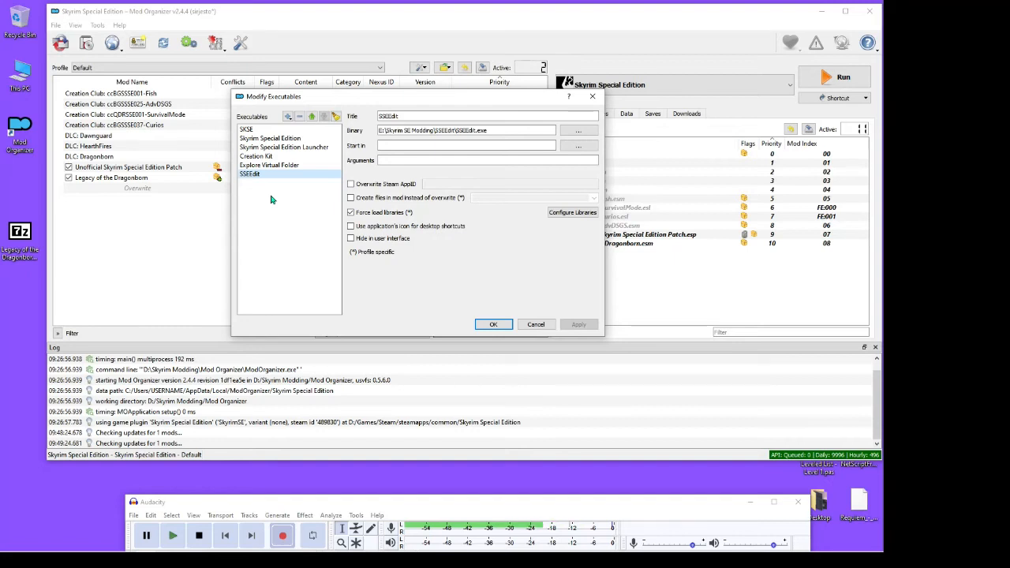
pyautogui.click(535, 324)
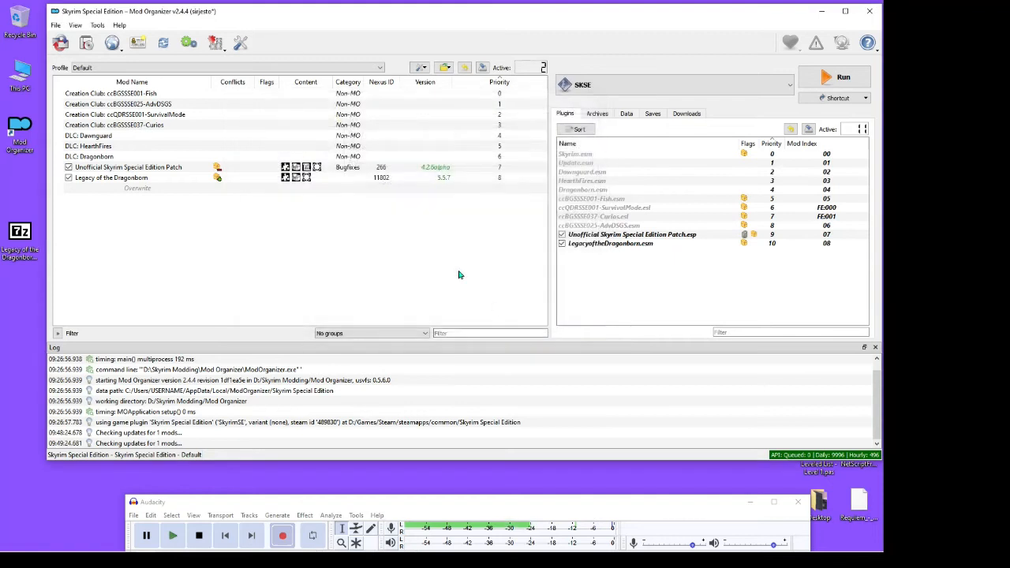
# Open the INI Editor and review the profile's skyrim.ini, skyrimprefs.ini and skyrimcustom.ini files
pyautogui.click(215, 44)
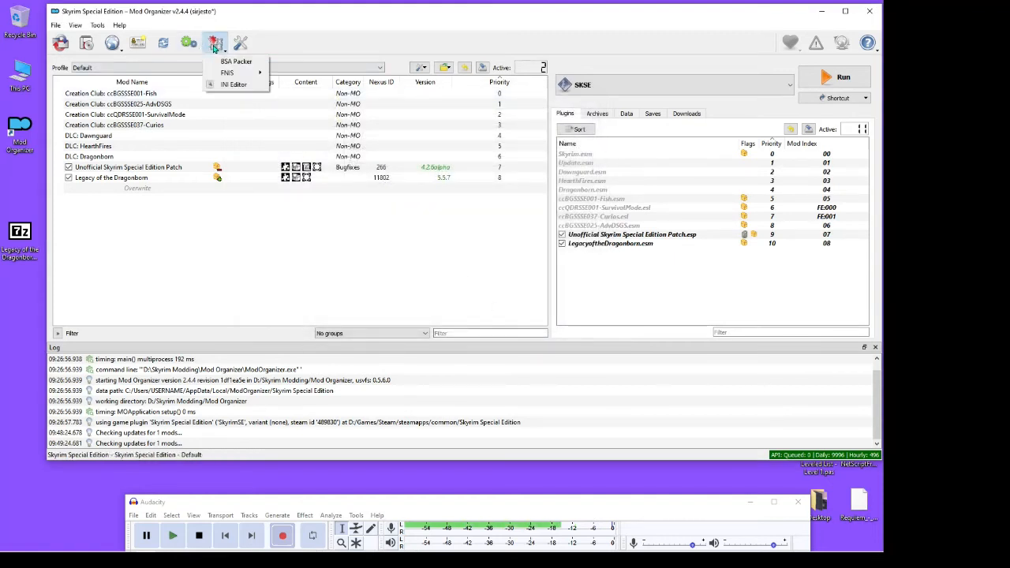
pyautogui.click(222, 84)
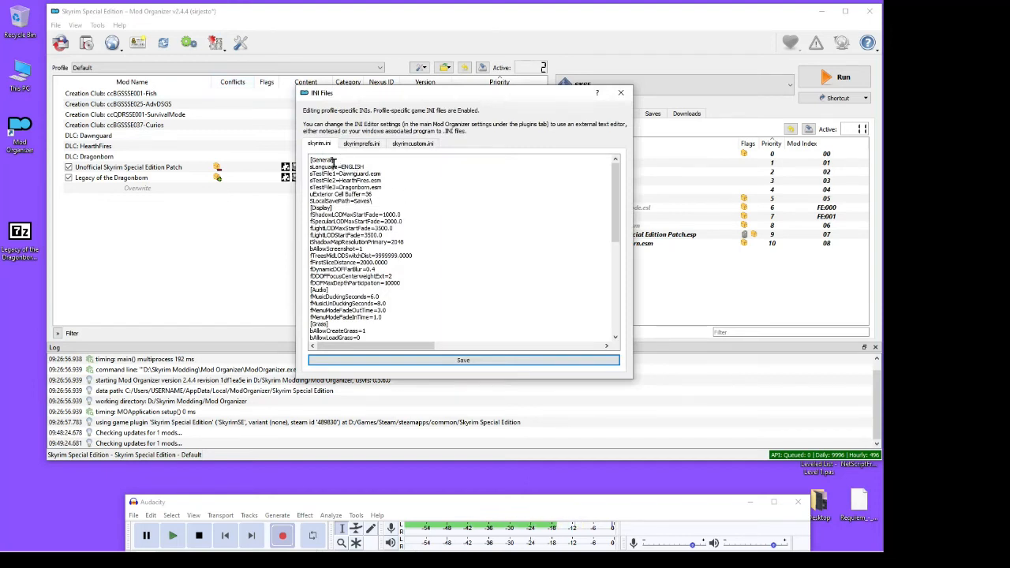
pyautogui.click(361, 144)
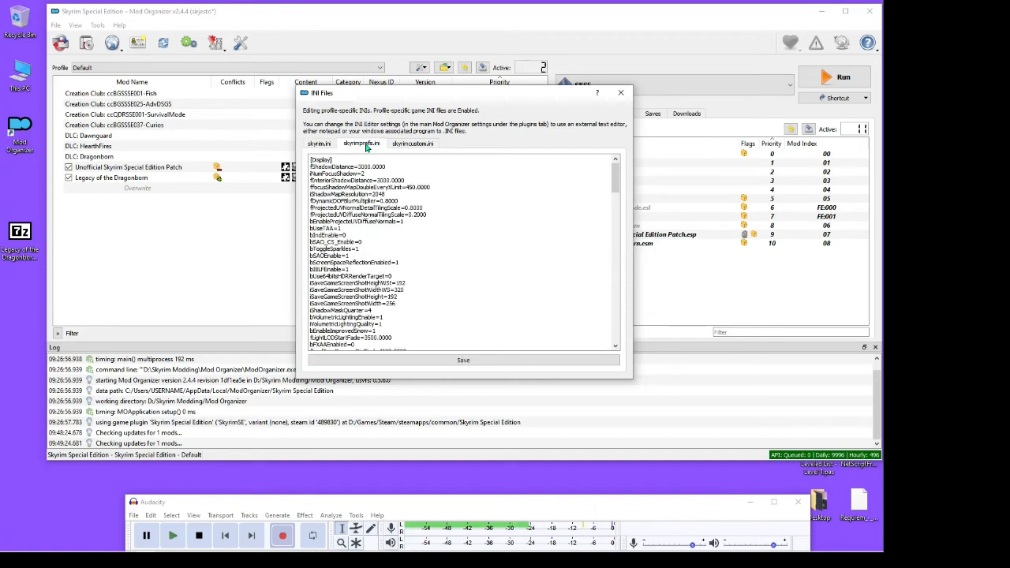
pyautogui.click(408, 149)
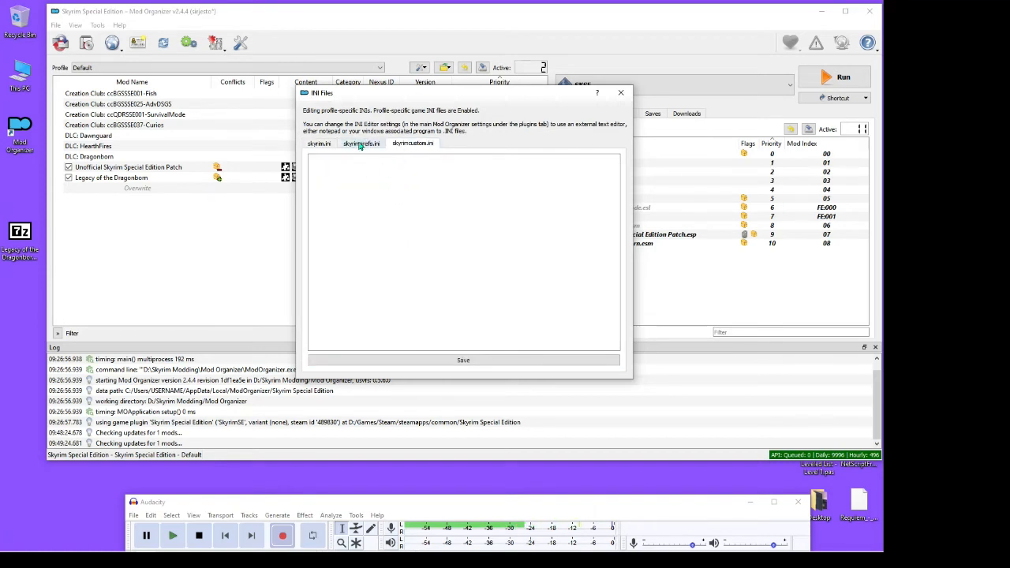
pyautogui.click(319, 144)
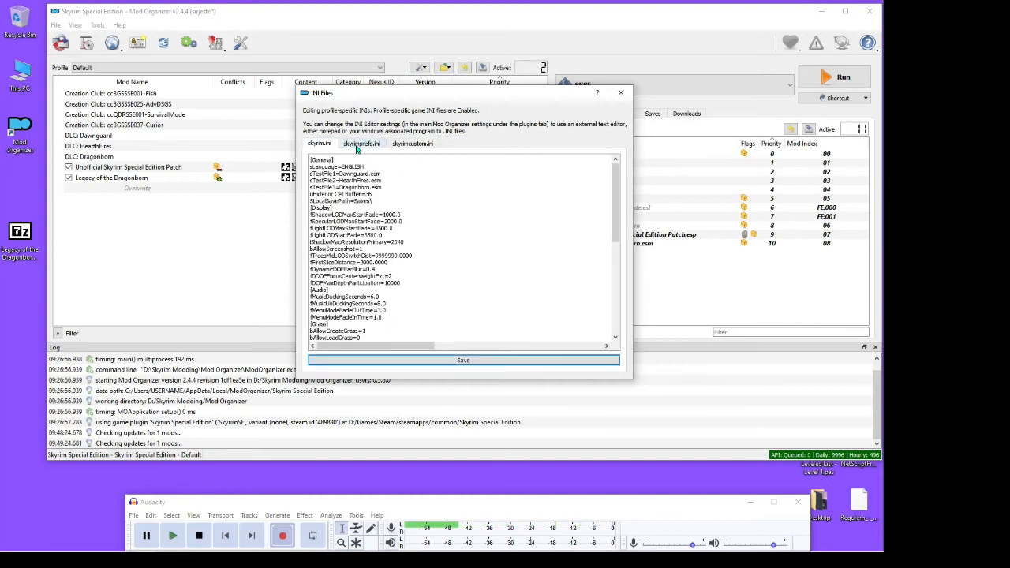
pyautogui.click(409, 145)
pyautogui.click(344, 147)
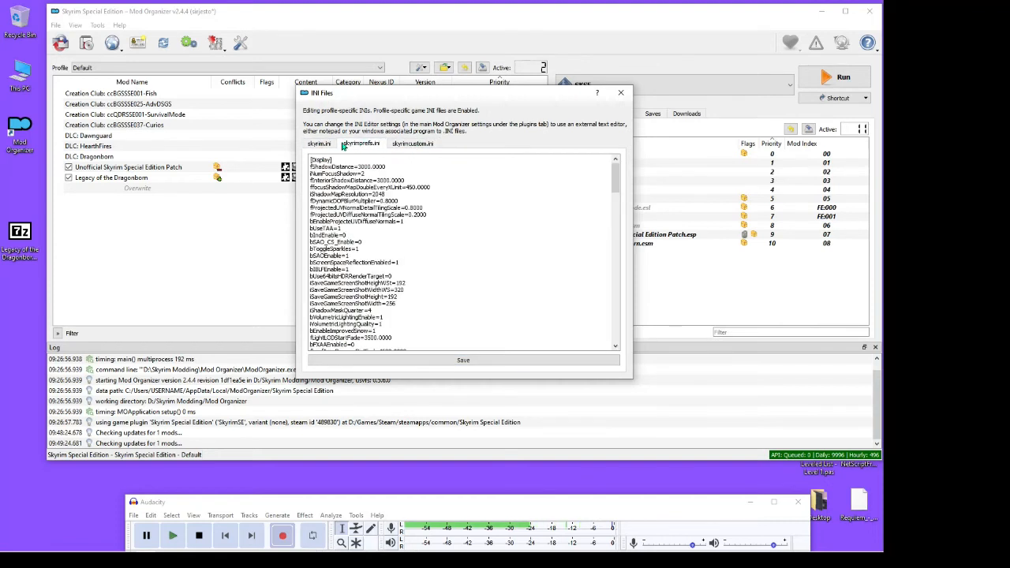
pyautogui.click(319, 146)
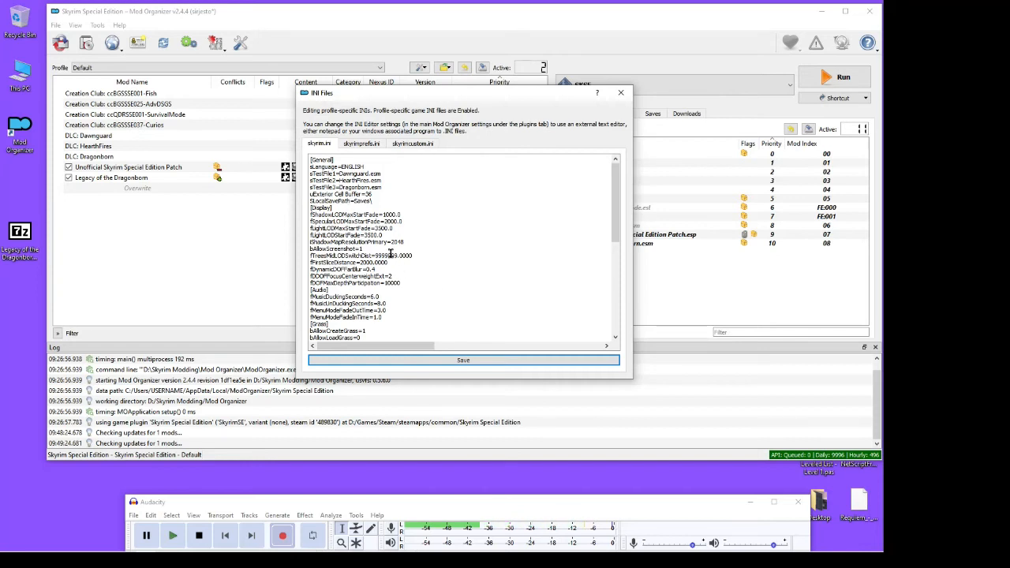
# Look at the game's original INI files in Documents > My Games > Skyrim Special Edition, and close the folder
pyautogui.doubleClick(24, 83)
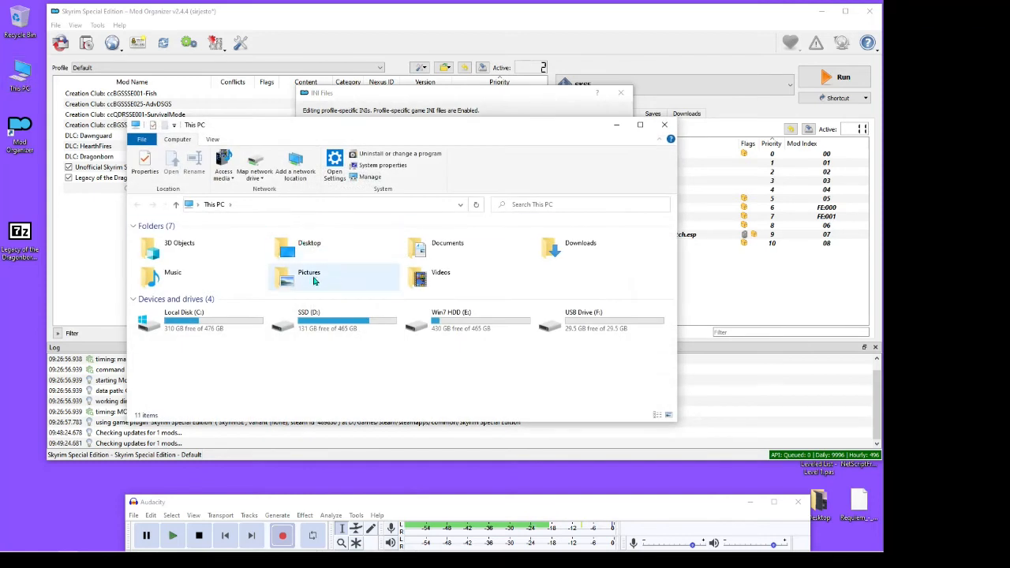
pyautogui.doubleClick(434, 245)
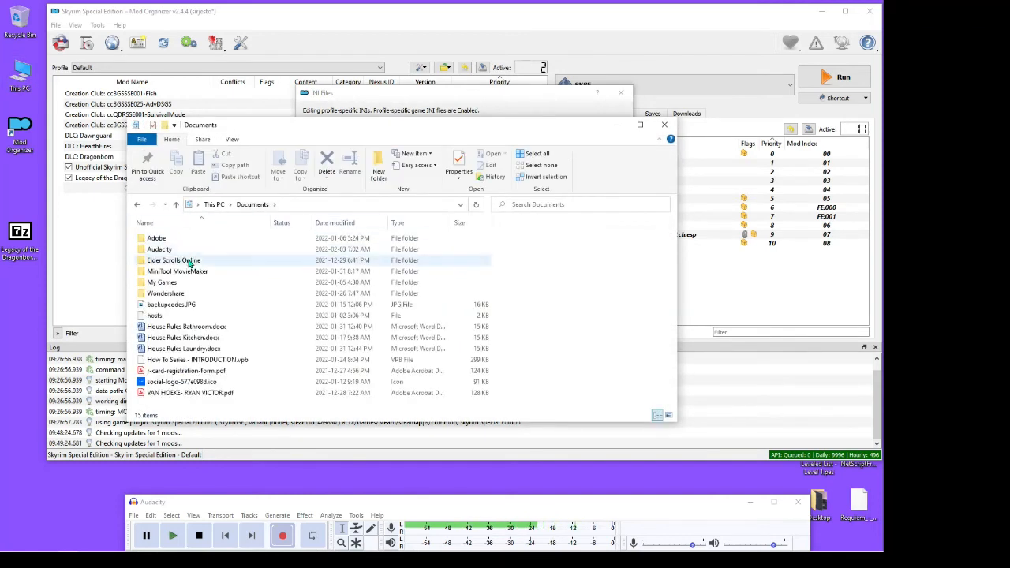
pyautogui.doubleClick(170, 282)
pyautogui.doubleClick(186, 253)
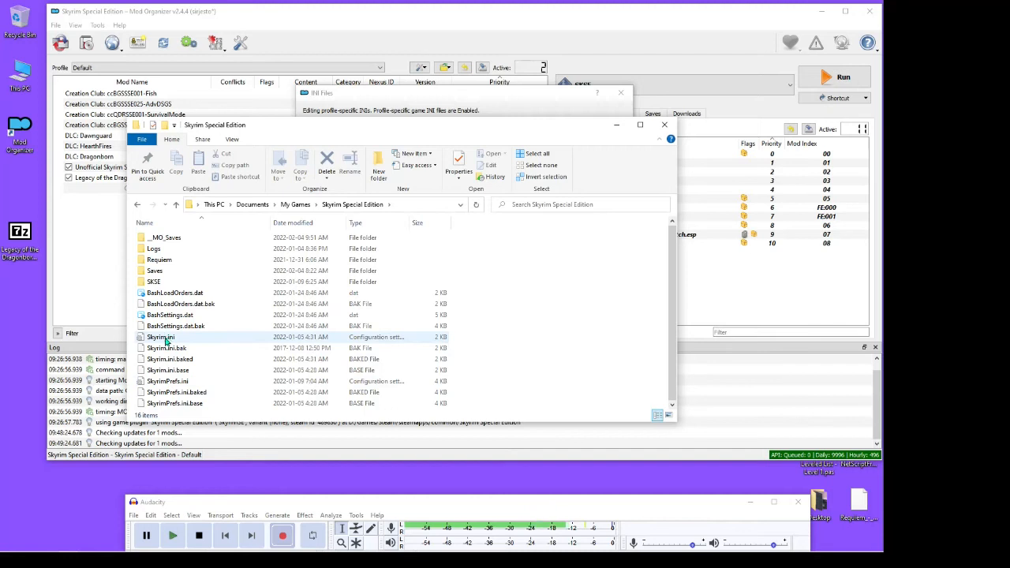
pyautogui.click(665, 126)
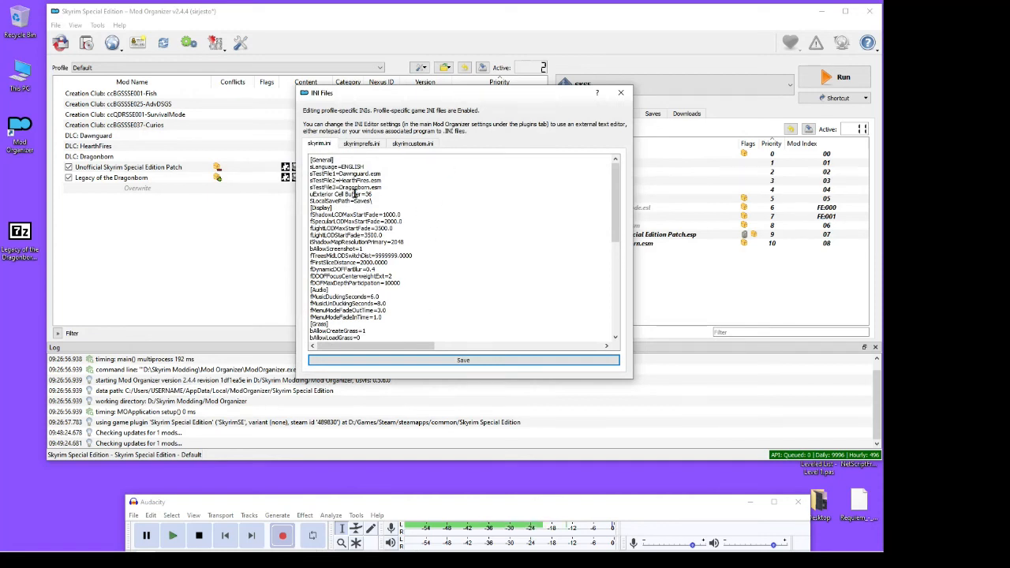
# Examine the Papyrus section and its bEnableLogging entry in skyrim.ini, and close the INI Editor without saving
pyautogui.scroll(-10, 355, 194)
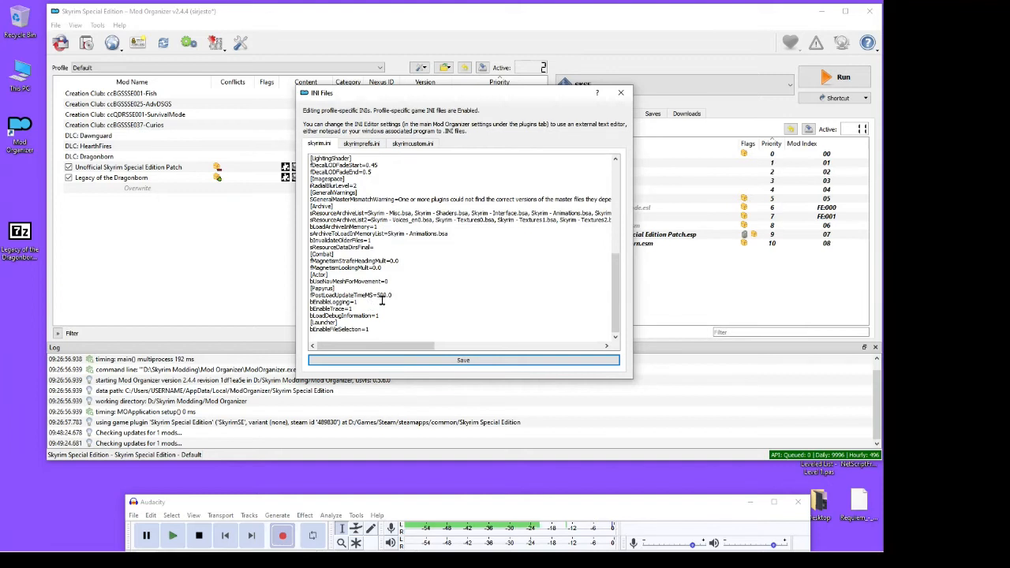
pyautogui.moveTo(336, 289); pyautogui.dragTo(310, 289)
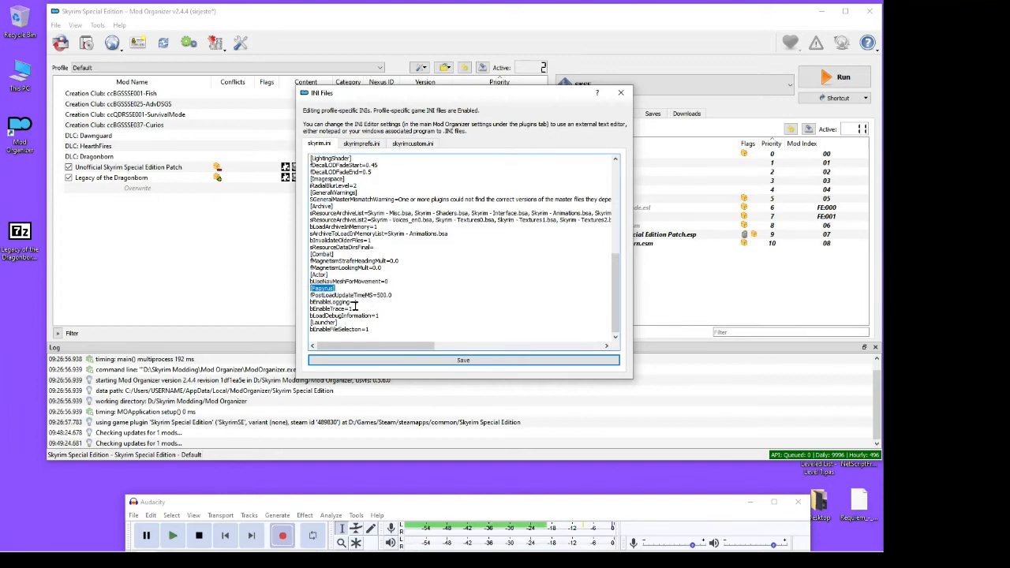
pyautogui.click(357, 304)
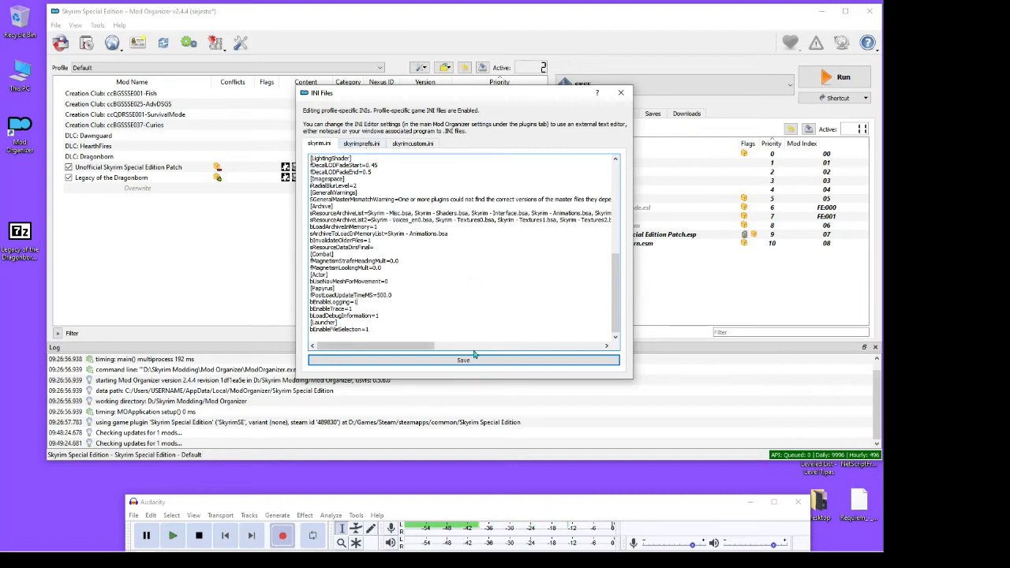
pyautogui.click(621, 92)
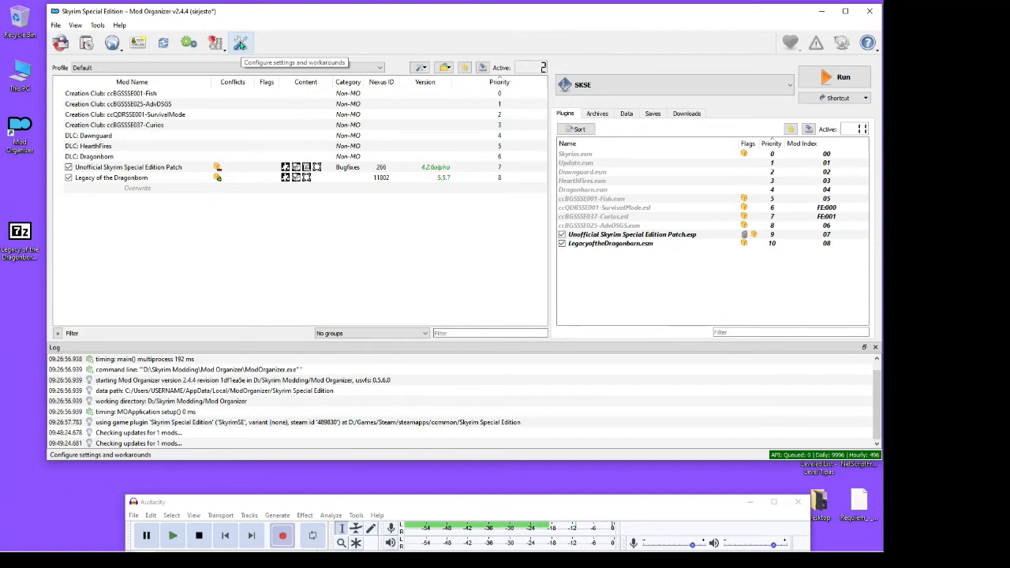
# In the plugin settings, try setting check_overwrite to True for the Basic diagnosis plugin and return it to False
pyautogui.click(240, 43)
pyautogui.moveTo(331, 108); pyautogui.dragTo(359, 79)
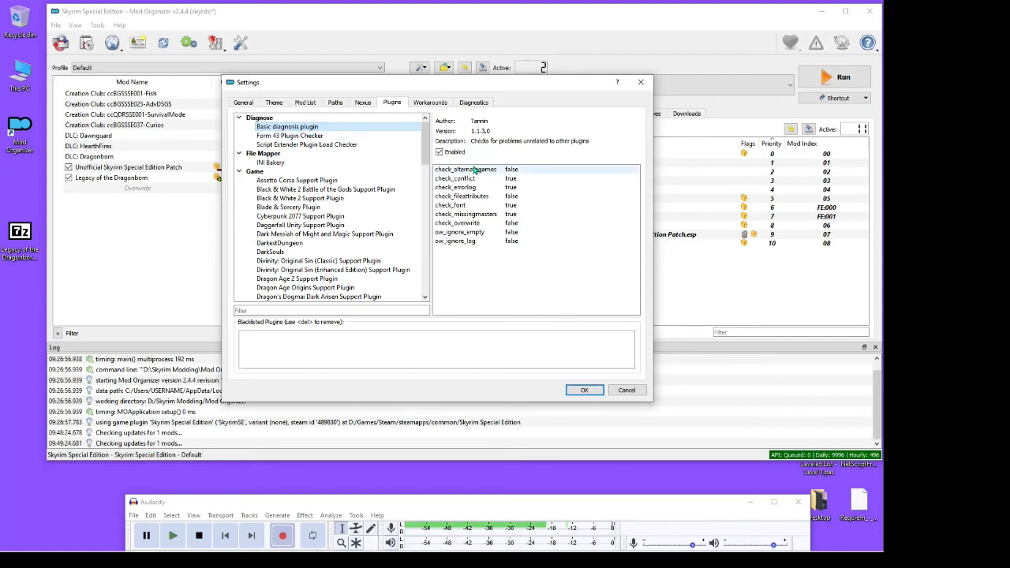
pyautogui.doubleClick(511, 224)
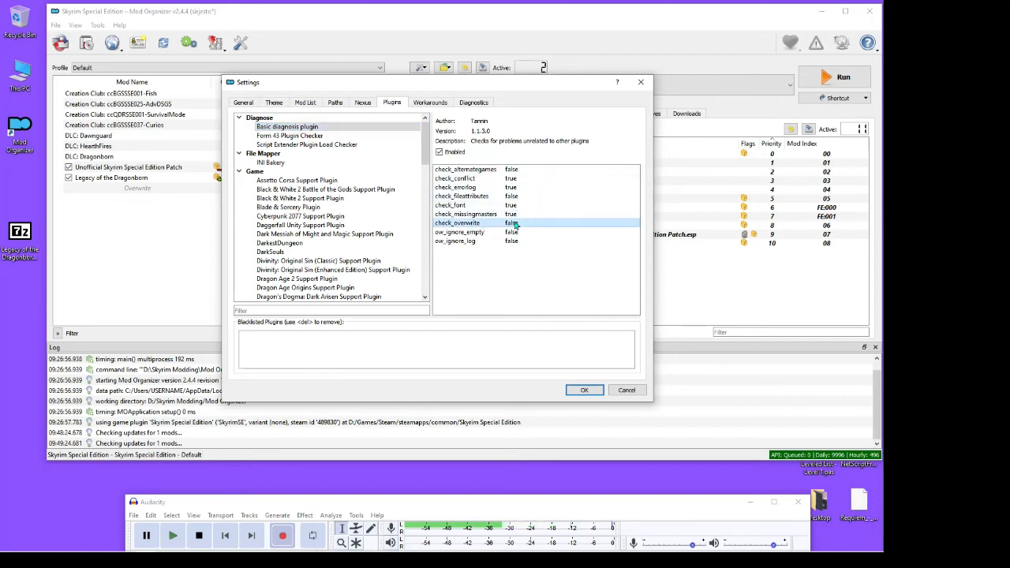
pyautogui.click(631, 225)
pyautogui.click(621, 240)
pyautogui.click(629, 225)
pyautogui.click(592, 231)
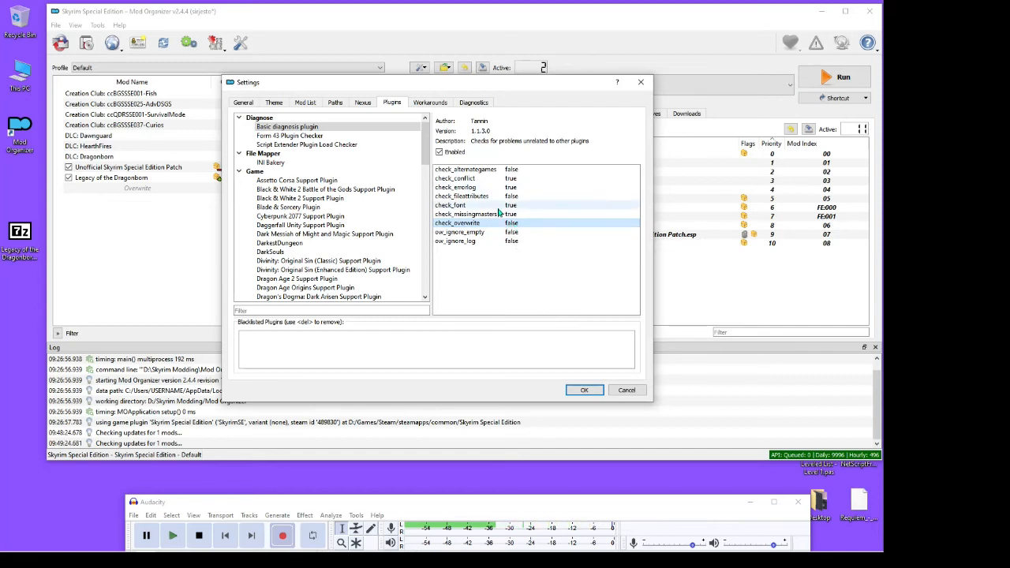
pyautogui.doubleClick(528, 226)
pyautogui.click(629, 225)
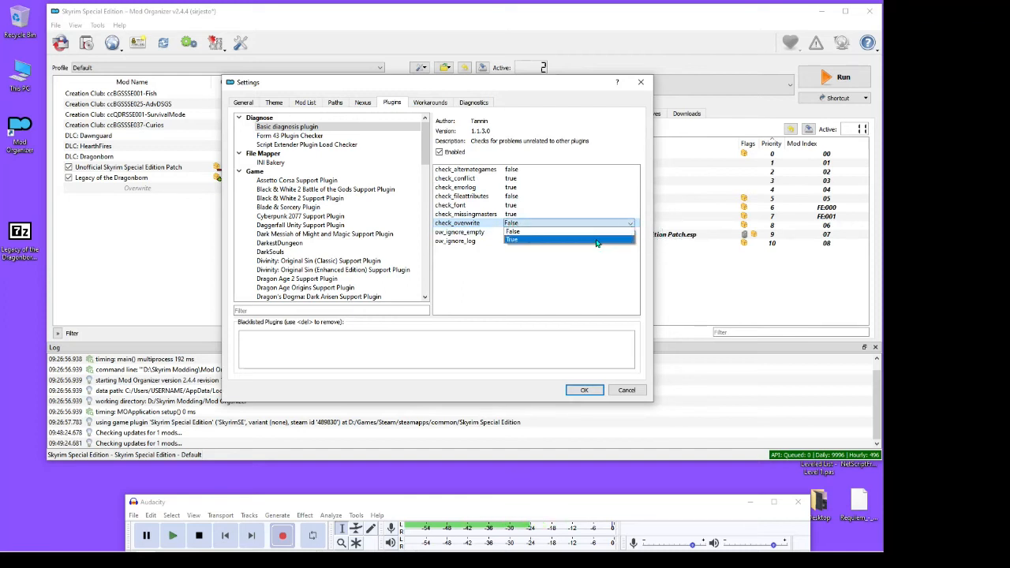
pyautogui.click(598, 239)
pyautogui.click(624, 224)
pyautogui.click(574, 231)
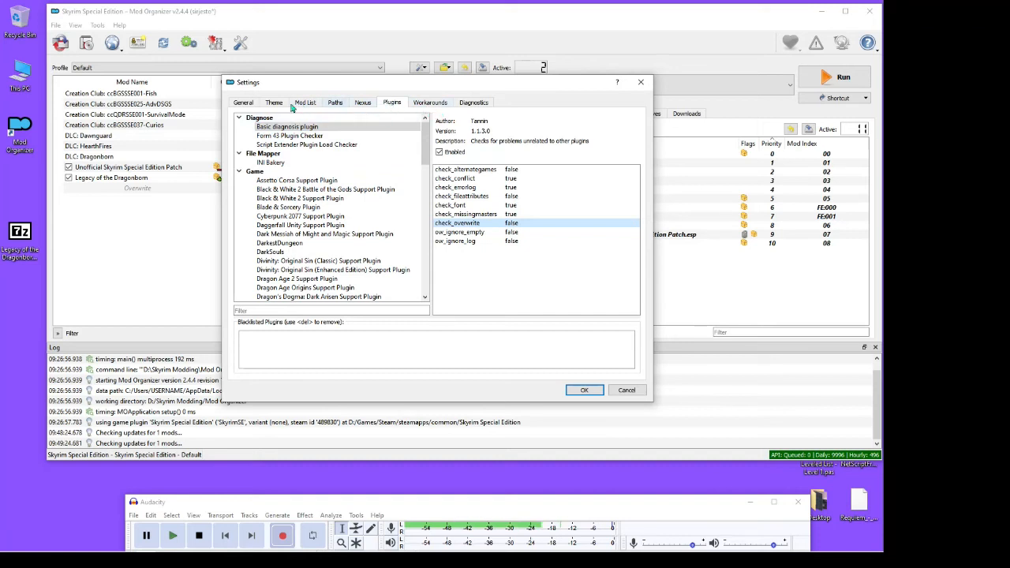
# Review the General, Diagnostics and Workarounds settings, turning experimental archives parsing off and back on
pyautogui.click(245, 103)
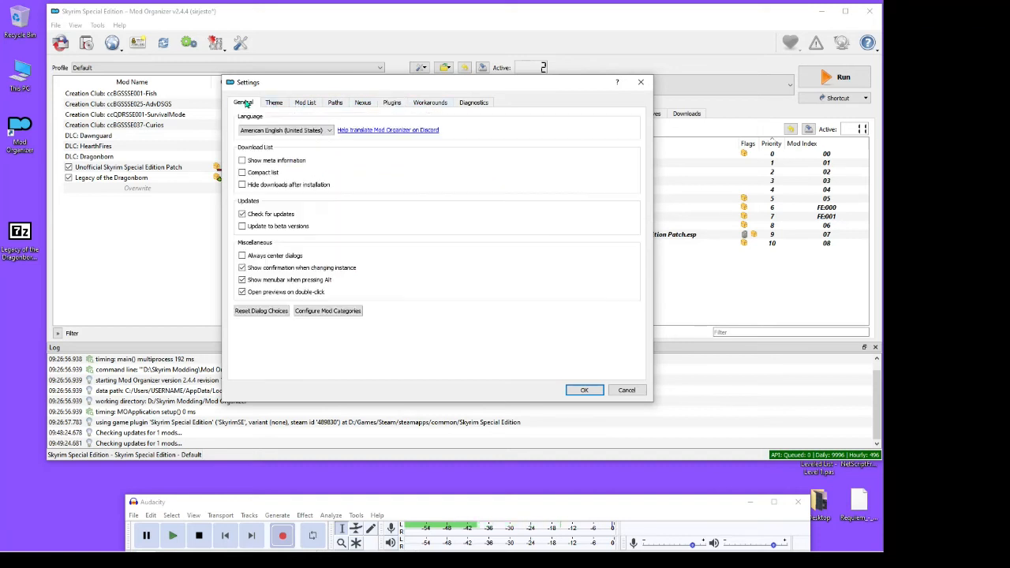
pyautogui.click(473, 104)
pyautogui.click(429, 104)
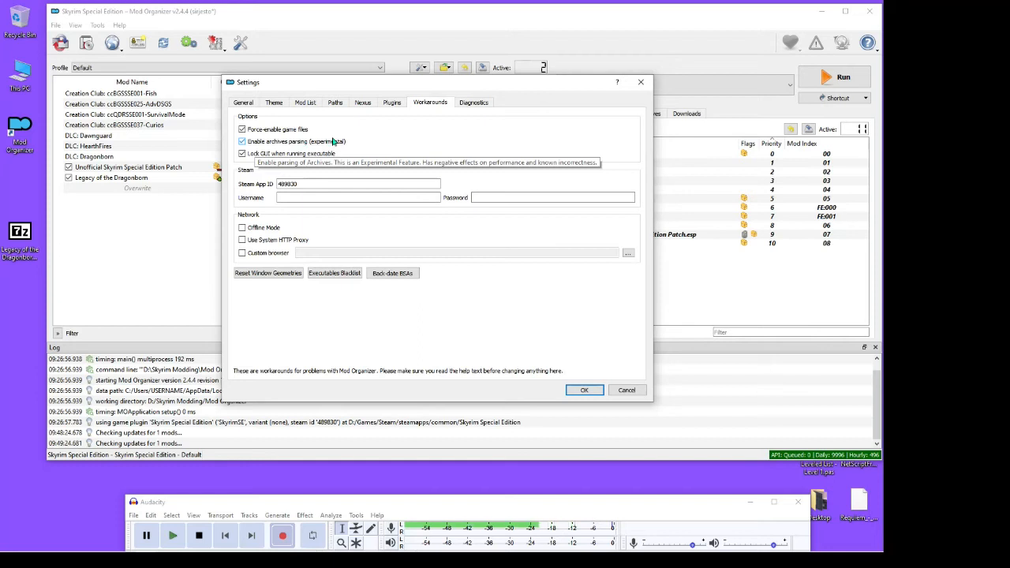
pyautogui.click(243, 142)
pyautogui.click(242, 143)
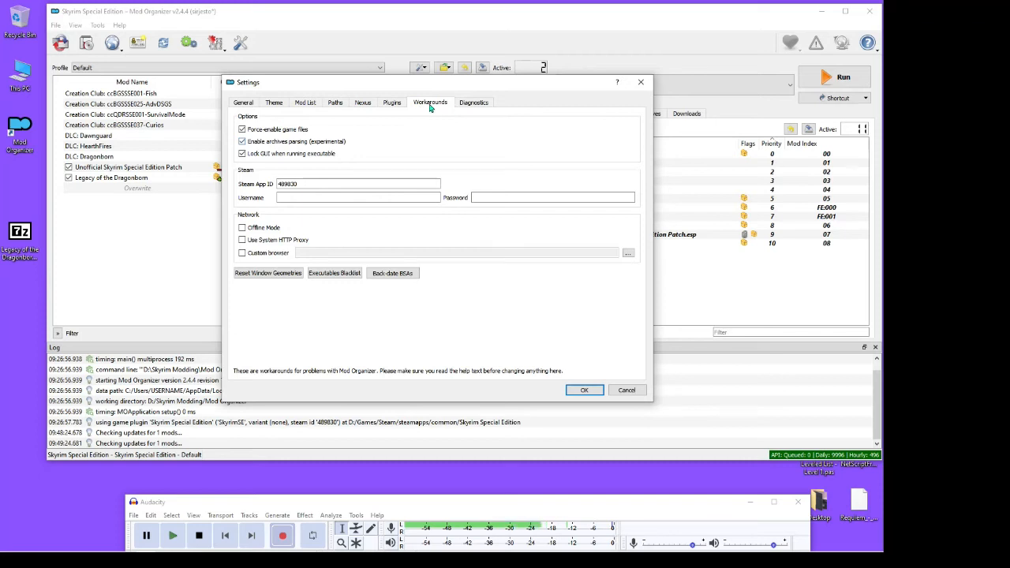
# Compare the Plugins and Workarounds settings and view the Nexus connection, integration and server settings
pyautogui.click(392, 104)
pyautogui.click(426, 105)
pyautogui.click(393, 104)
pyautogui.click(426, 104)
pyautogui.click(364, 105)
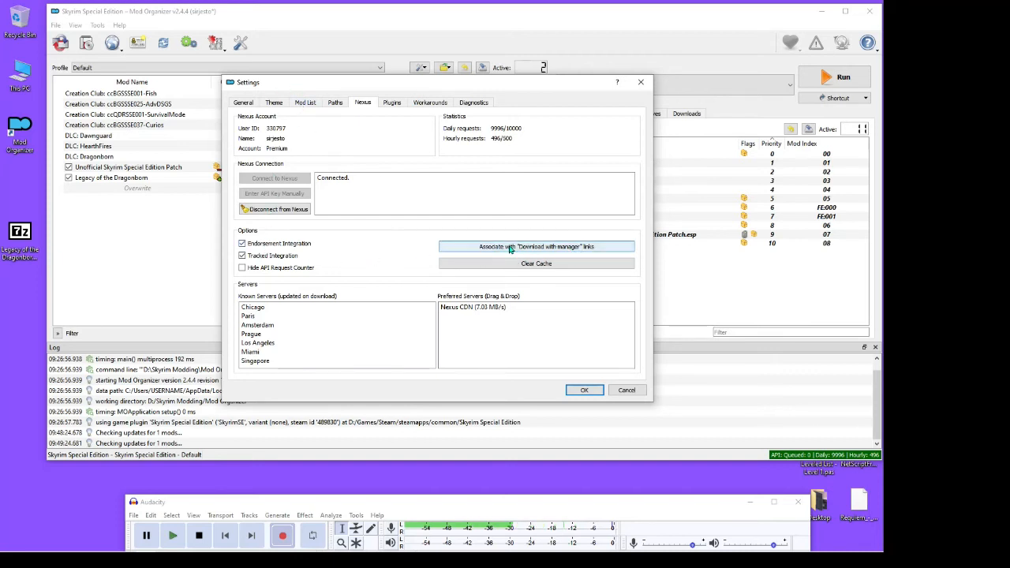
# Associate the program with "Download with manager" links and accept the settings after reviewing the Theme, Mod List and Paths options
pyautogui.click(536, 248)
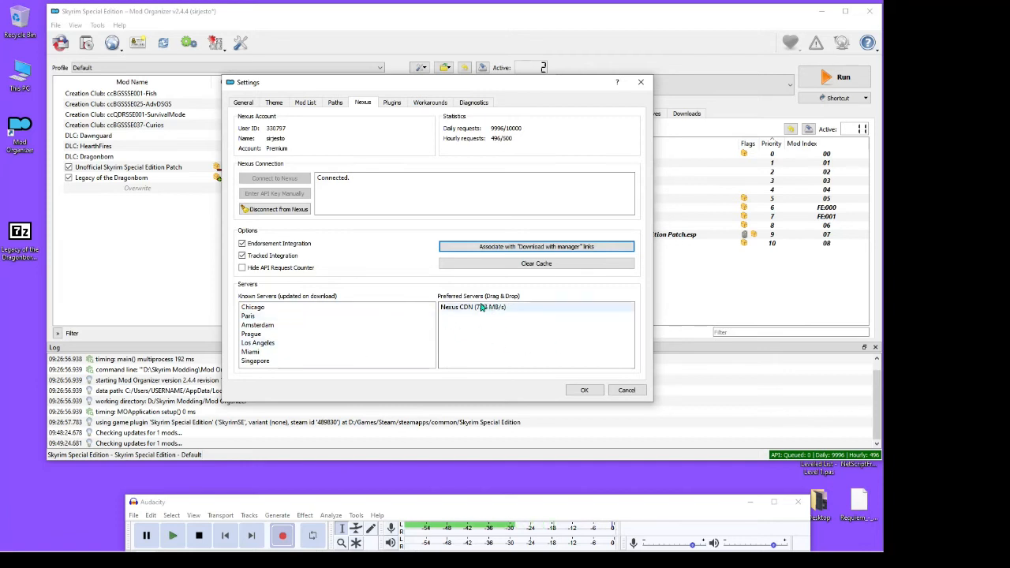
pyautogui.click(277, 103)
pyautogui.click(302, 104)
pyautogui.click(276, 105)
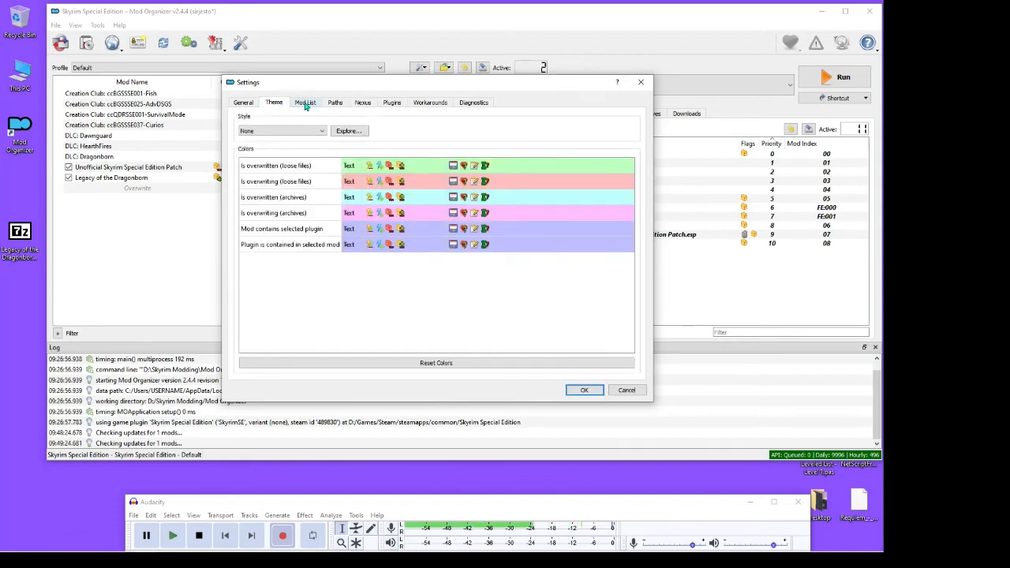
pyautogui.click(306, 105)
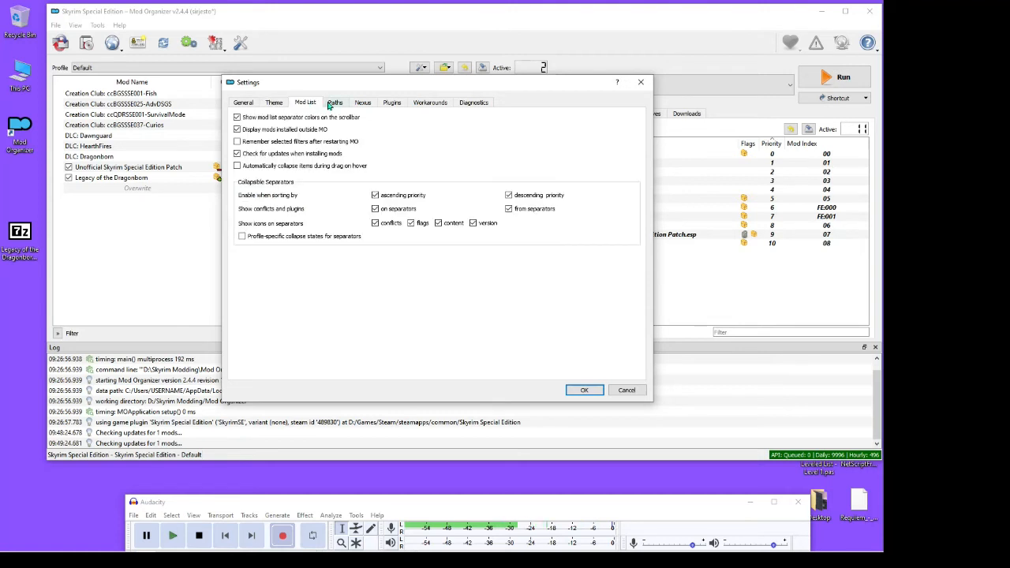
pyautogui.click(334, 103)
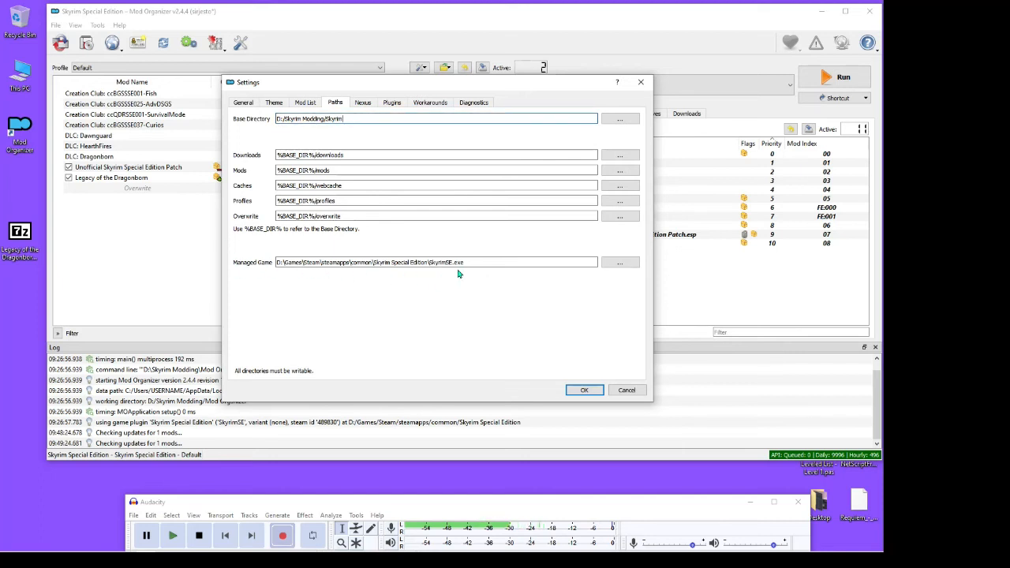
pyautogui.click(580, 390)
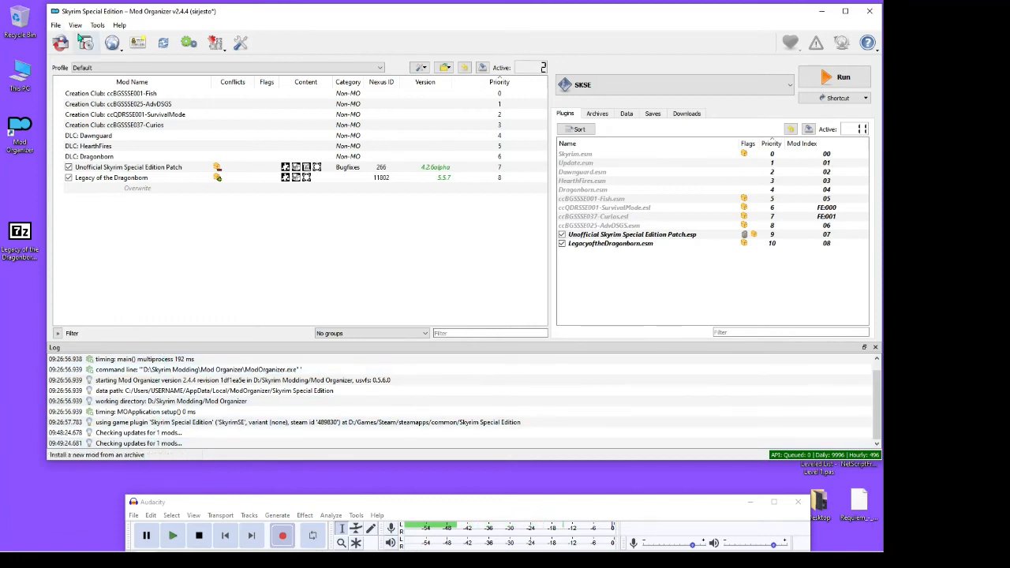
# Hide the log pane from the main window
pyautogui.click(75, 26)
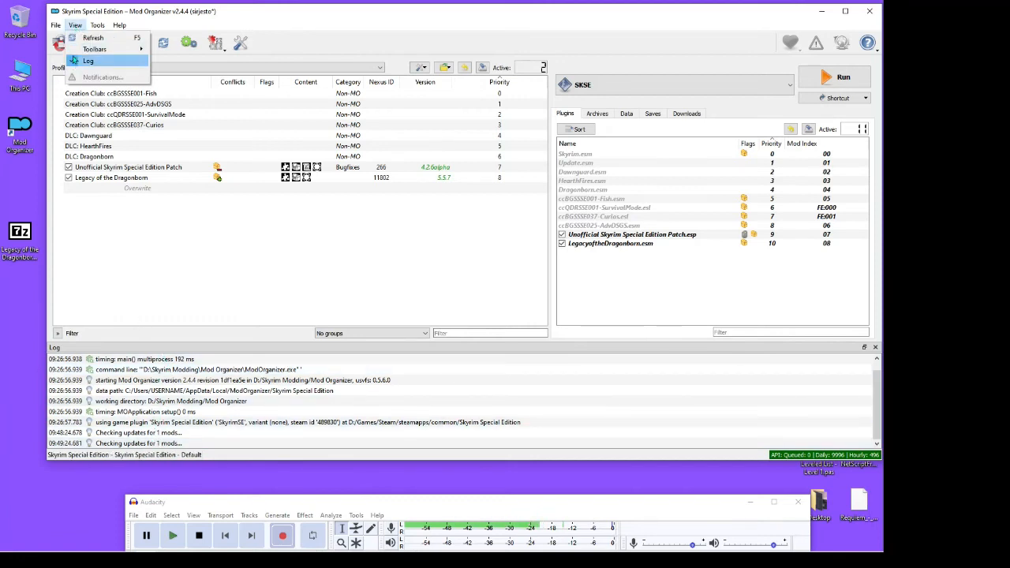
pyautogui.click(75, 25)
pyautogui.click(75, 25)
pyautogui.click(77, 63)
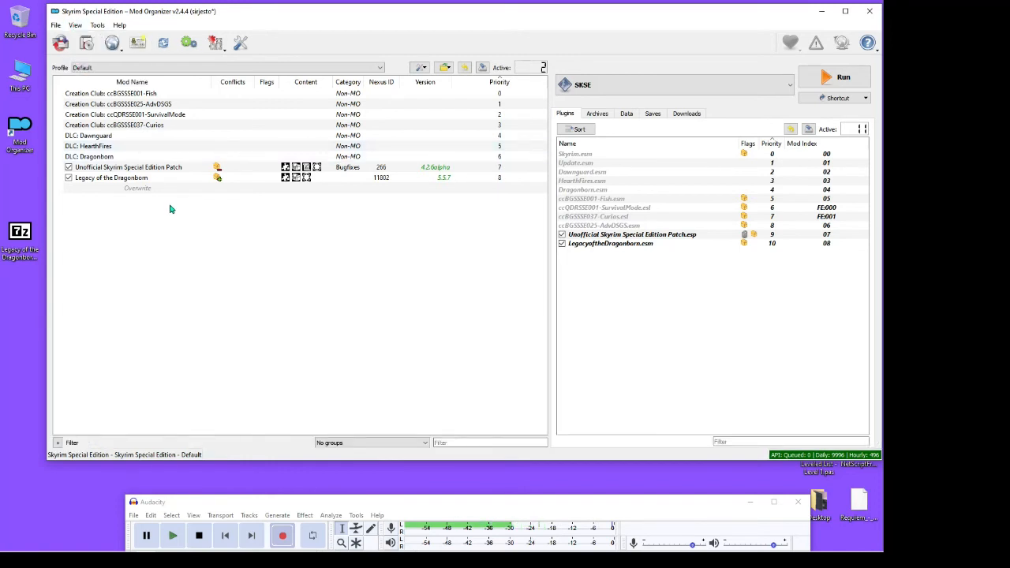
# Show the filter list at a narrower width and try including and excluding mods by Active and Update available
pyautogui.click(59, 442)
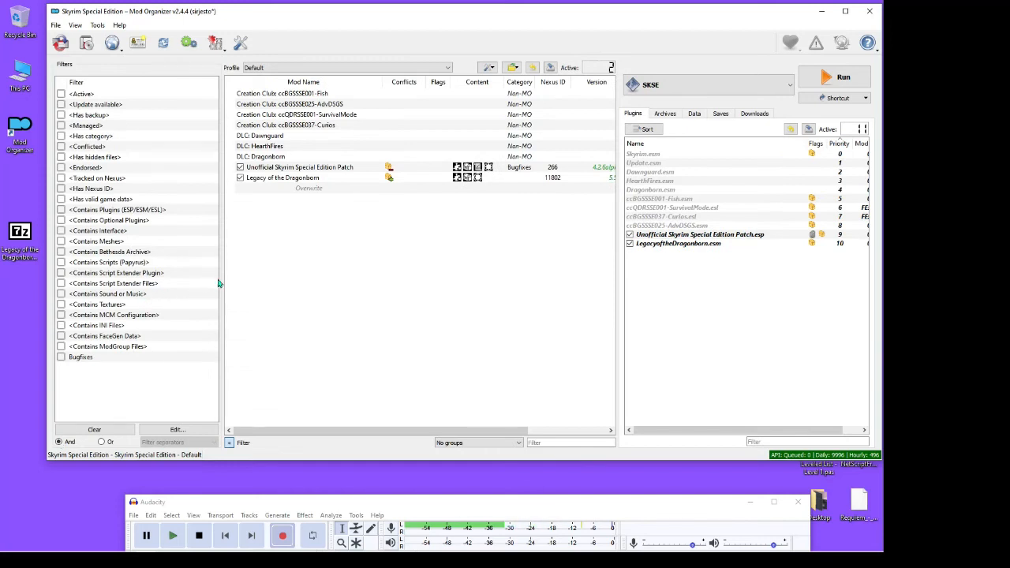
pyautogui.moveTo(223, 280); pyautogui.dragTo(171, 272)
pyautogui.click(60, 94)
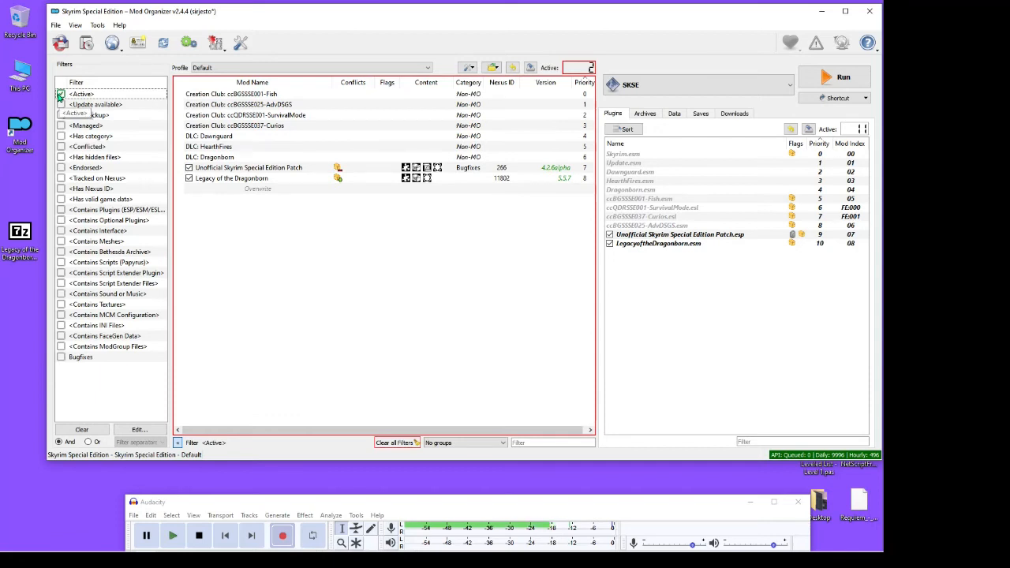
pyautogui.click(61, 94)
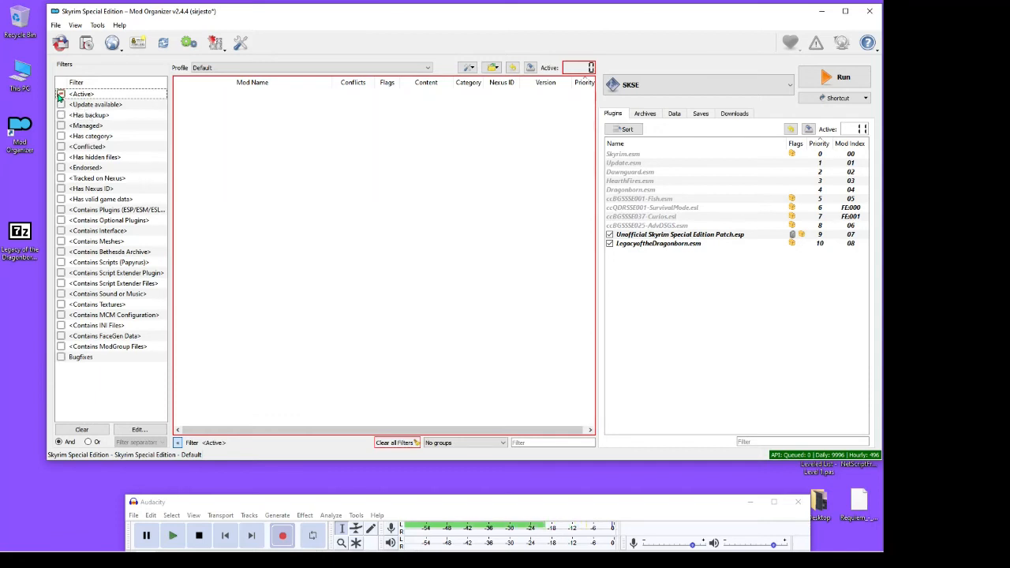
pyautogui.click(60, 94)
pyautogui.click(61, 105)
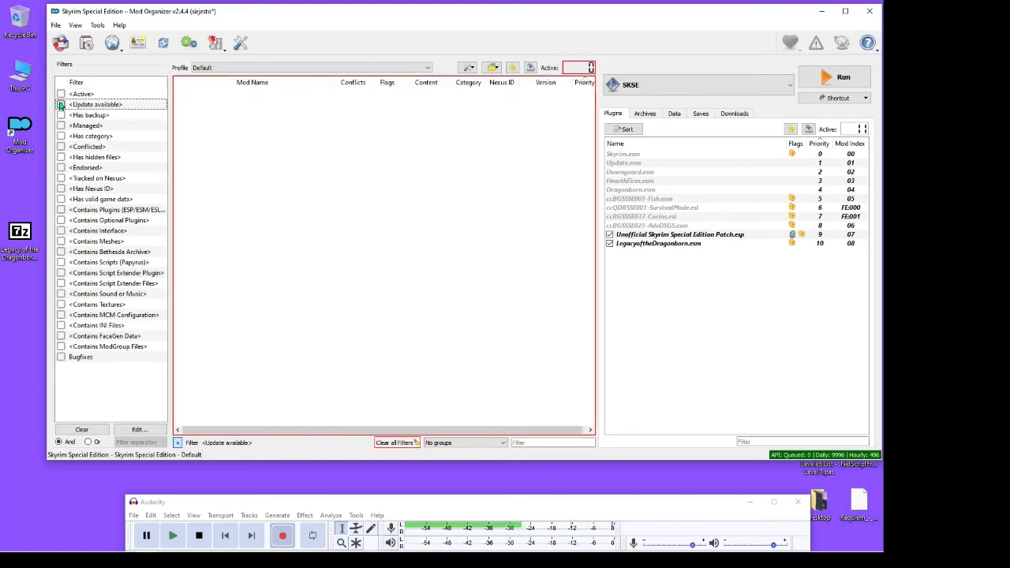
pyautogui.click(61, 105)
pyautogui.moveTo(168, 135); pyautogui.dragTo(140, 134)
# Filter the mod list to include active mods, cycling the Update available filter through its states and leaving it unset
pyautogui.click(61, 94)
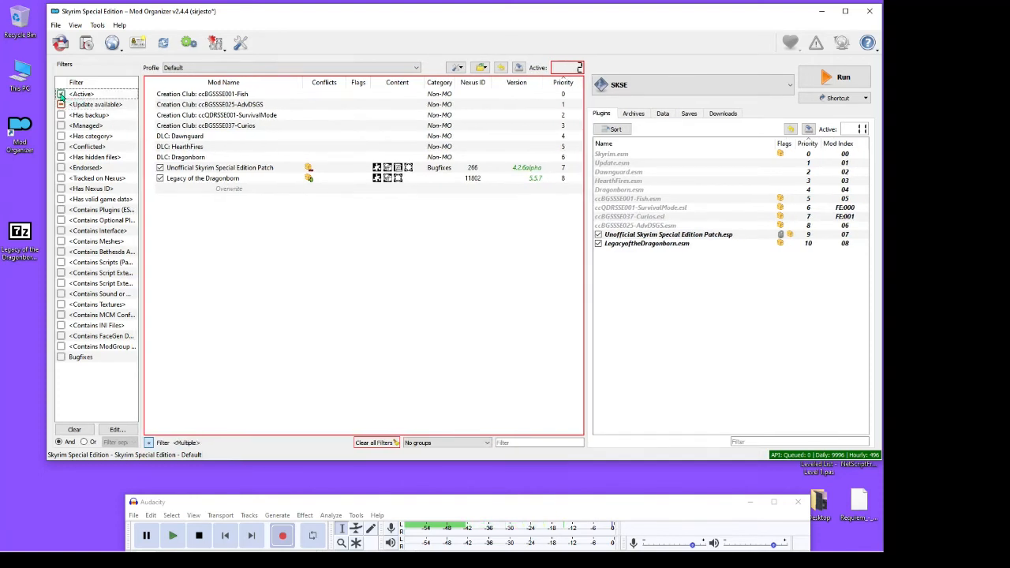
pyautogui.click(61, 105)
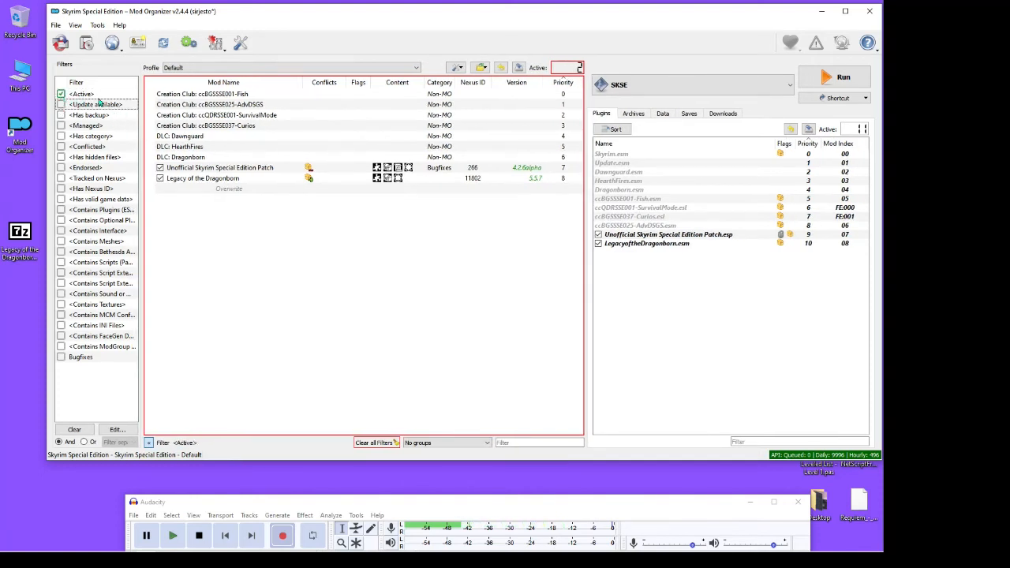
pyautogui.click(61, 105)
pyautogui.click(60, 105)
pyautogui.click(61, 105)
pyautogui.click(61, 94)
pyautogui.click(61, 94)
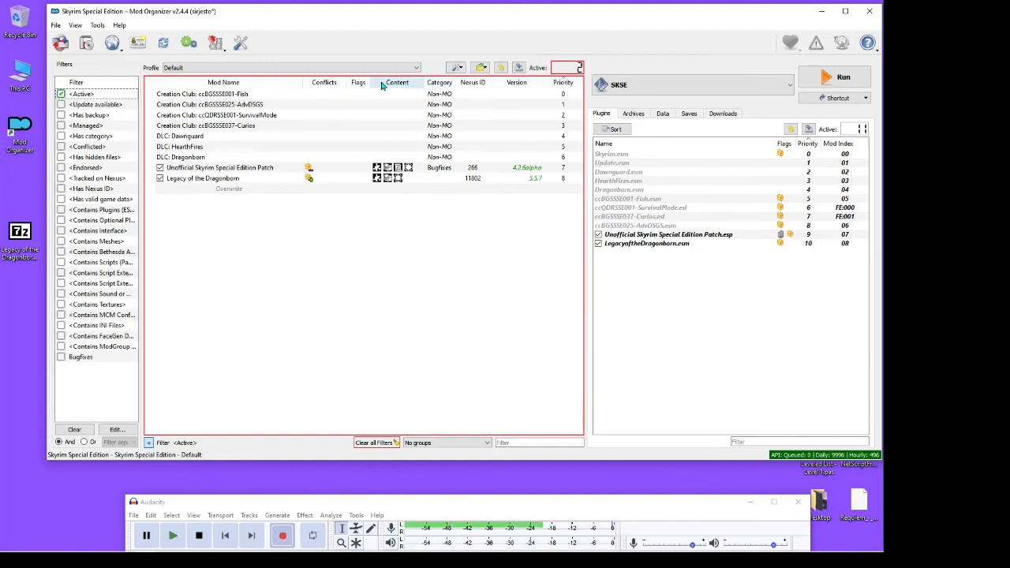
# View the column choices for the mod list and open the information window of the Legacy of the Dragonborn mod
pyautogui.rightClick(281, 87)
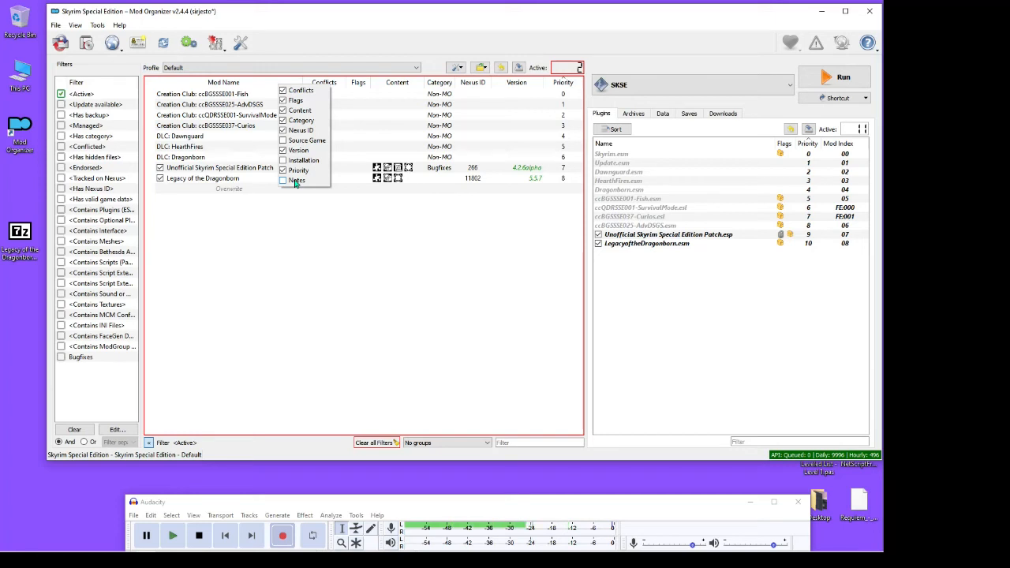
pyautogui.click(433, 61)
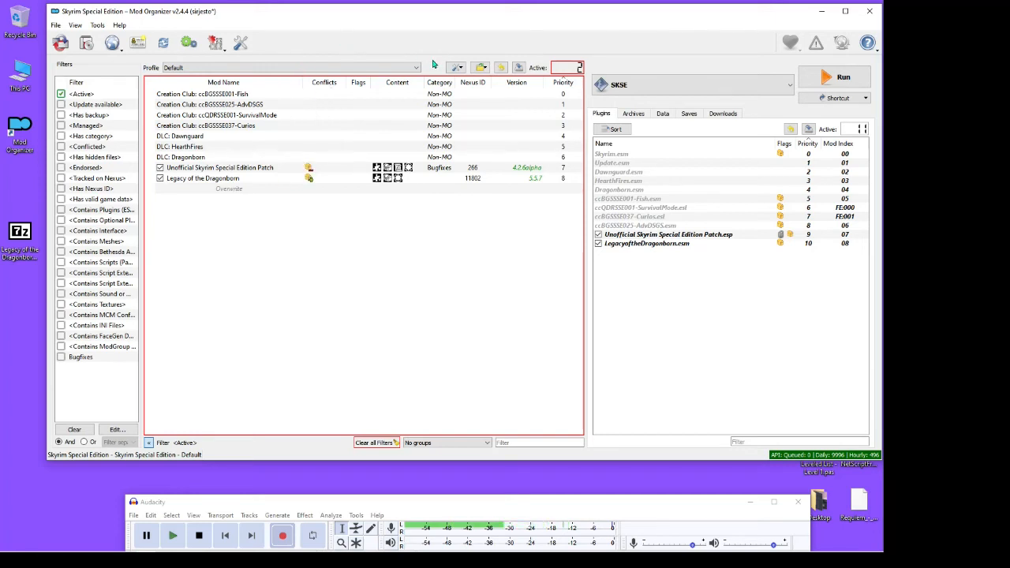
pyautogui.rightClick(221, 179)
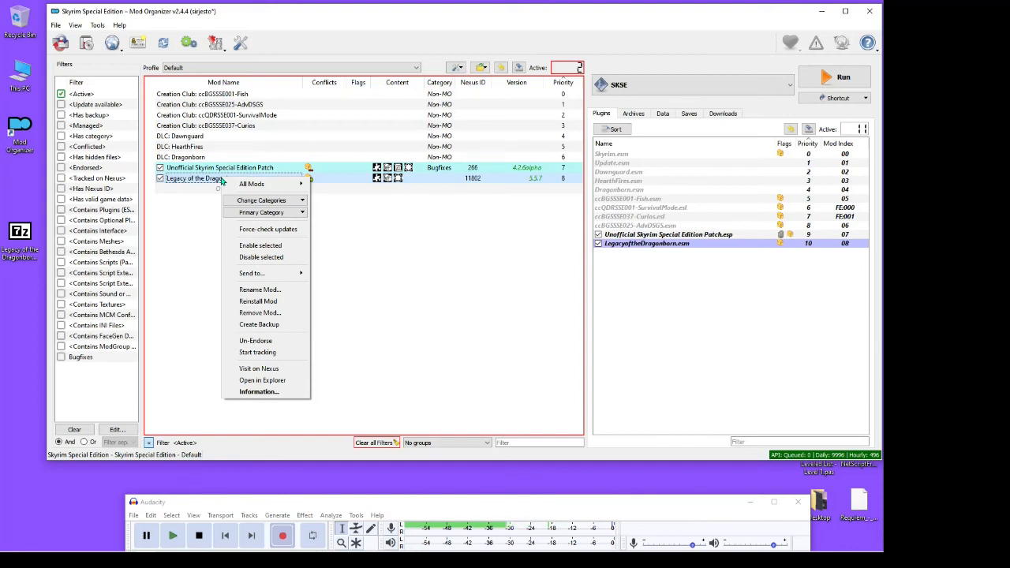
pyautogui.click(252, 392)
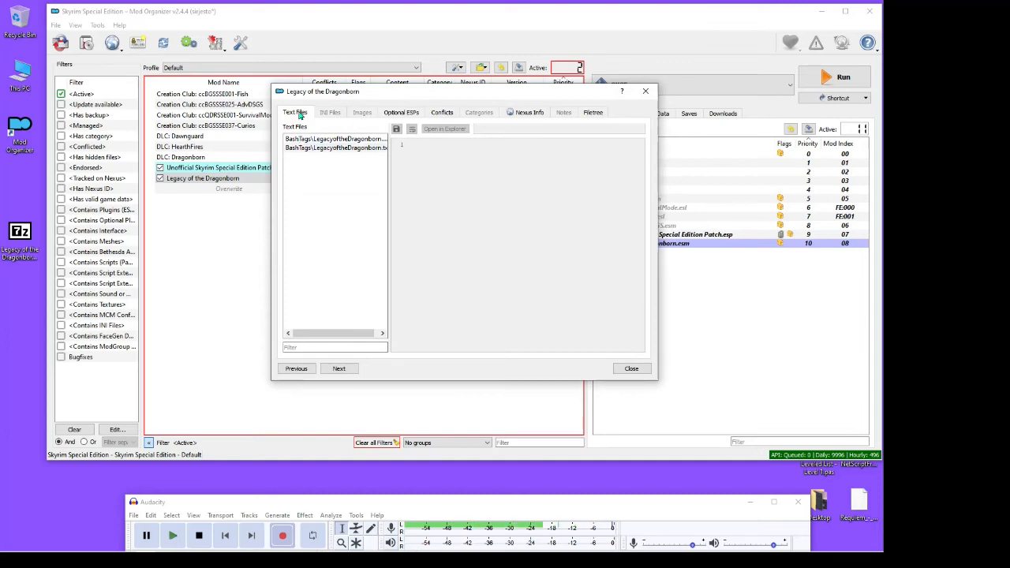
# View the mod's optional ESPs and examine its winning file conflicts, widening the window and File column to read the full paths
pyautogui.click(397, 112)
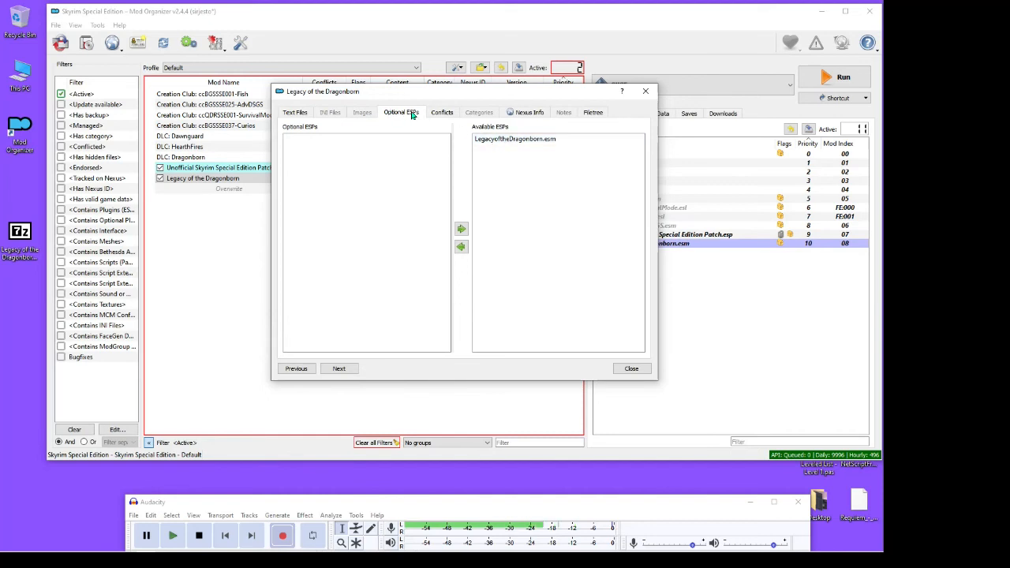
pyautogui.click(439, 113)
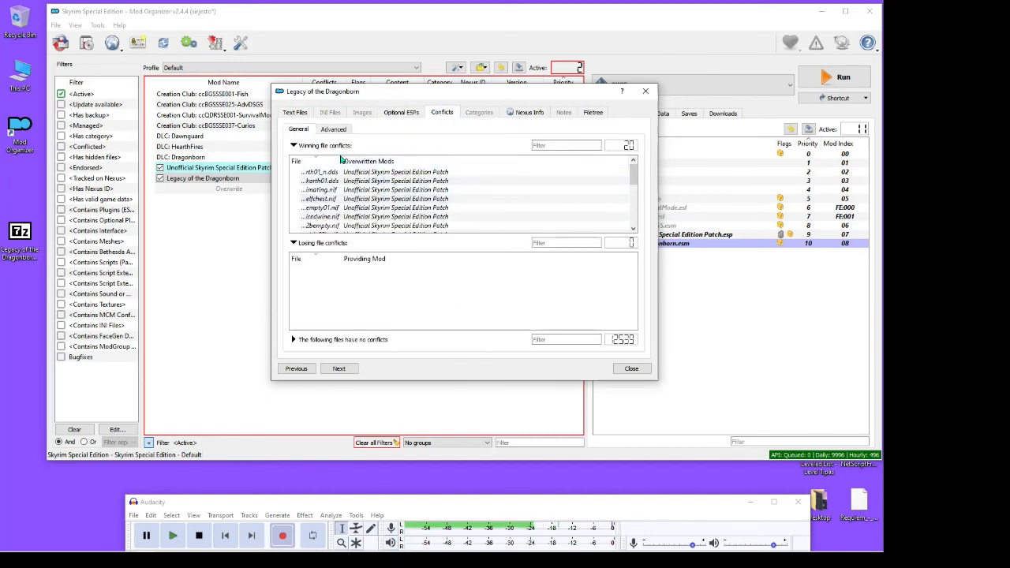
pyautogui.moveTo(661, 211); pyautogui.dragTo(805, 268)
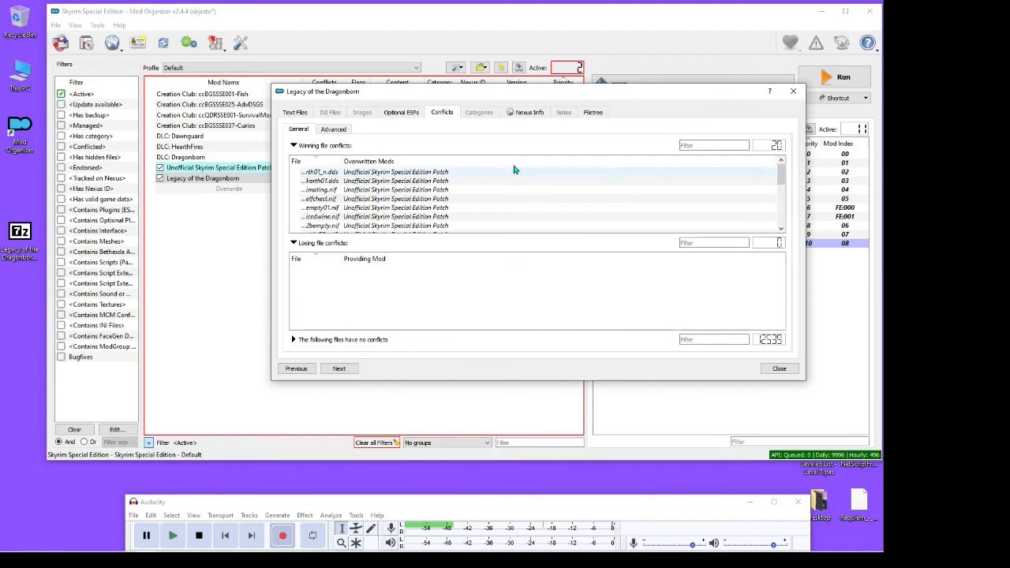
pyautogui.moveTo(341, 161); pyautogui.dragTo(501, 163)
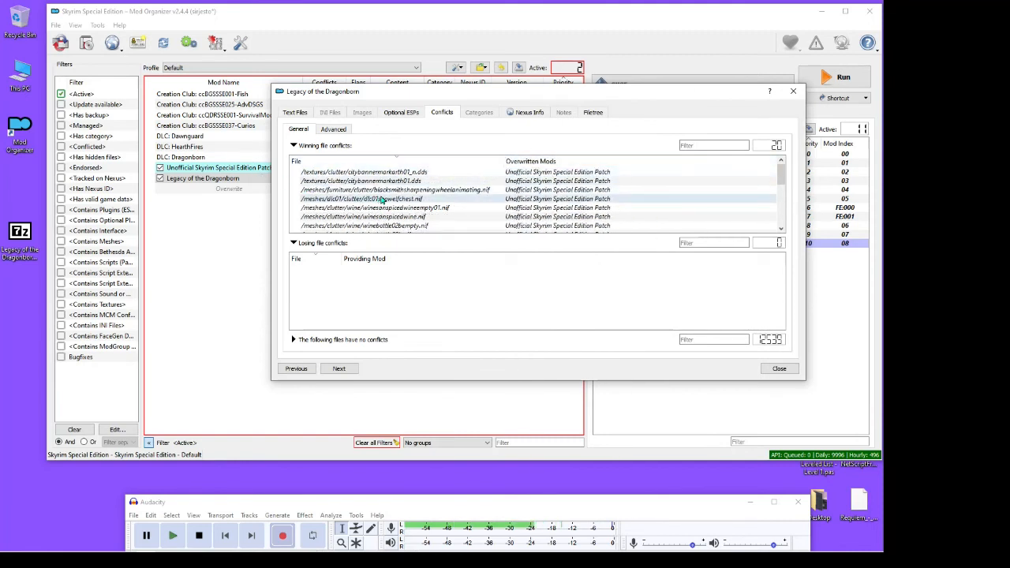
pyautogui.scroll(-3, 385, 199)
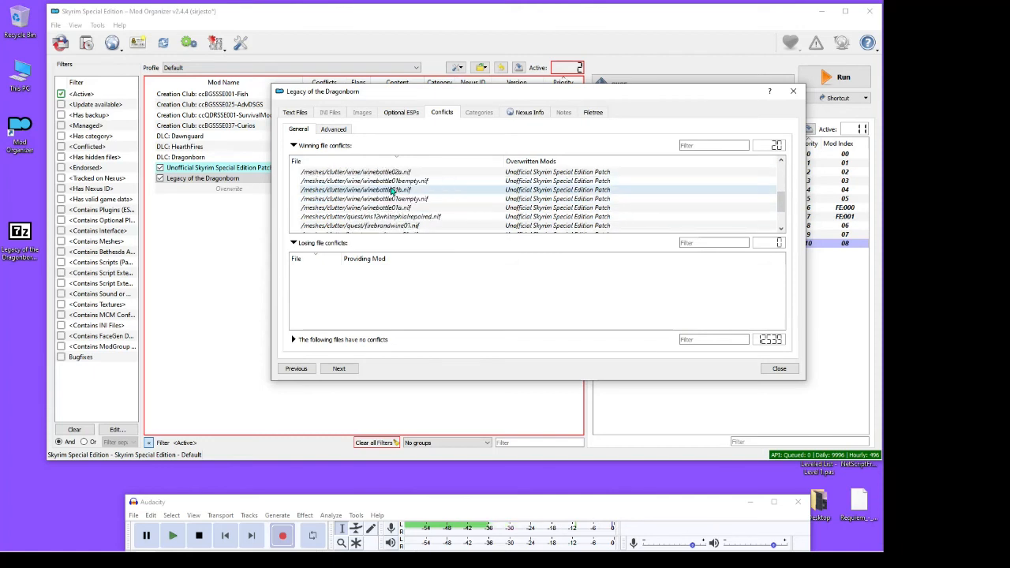
pyautogui.scroll(8, 386, 198)
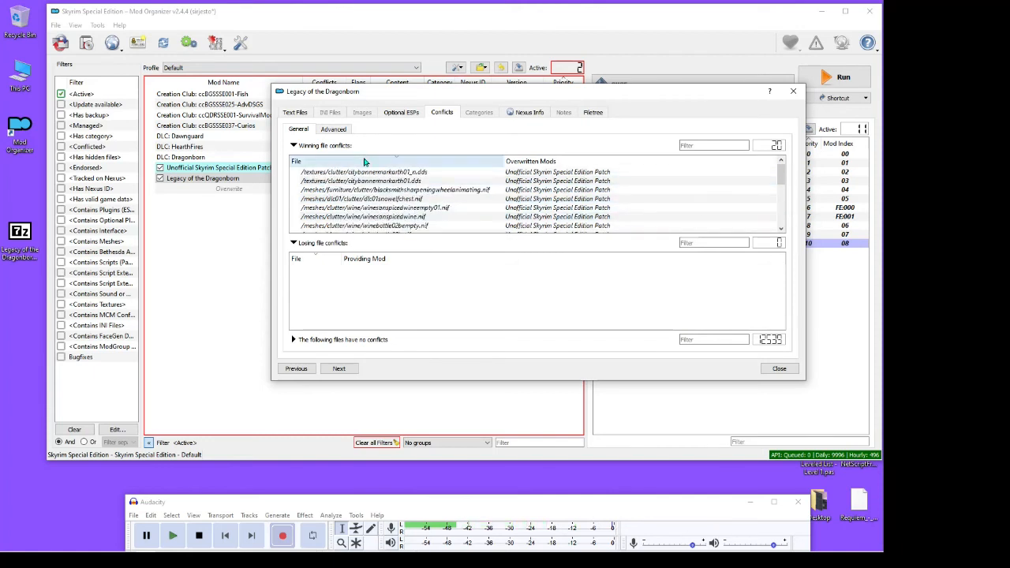
pyautogui.scroll(-3, 372, 183)
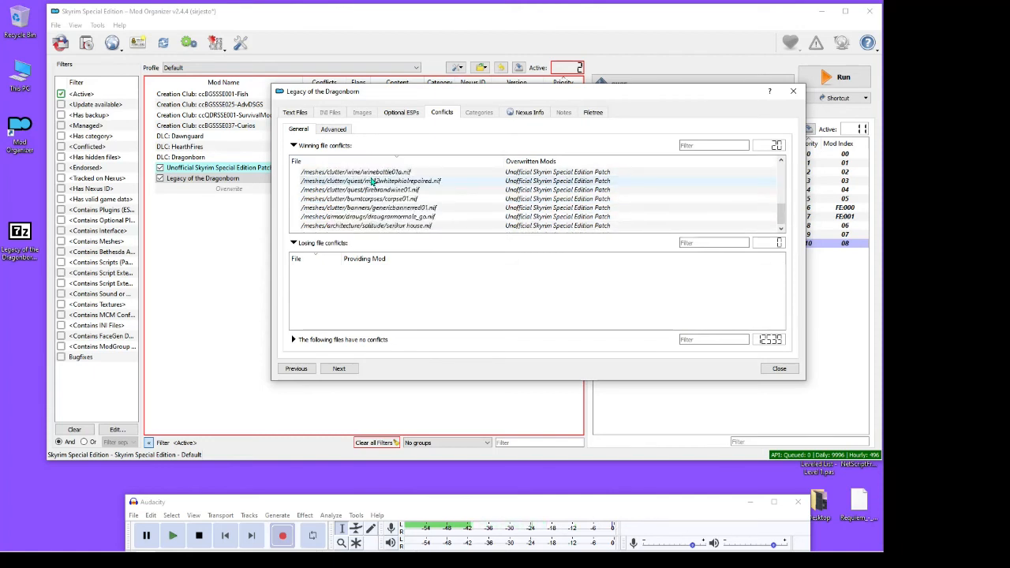
pyautogui.scroll(8, 373, 224)
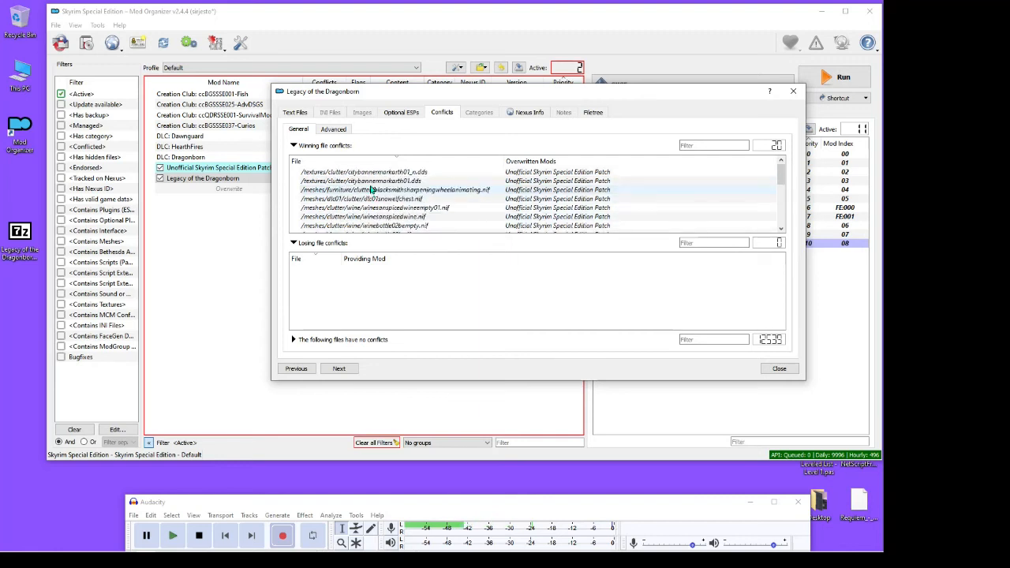
pyautogui.scroll(-3, 359, 182)
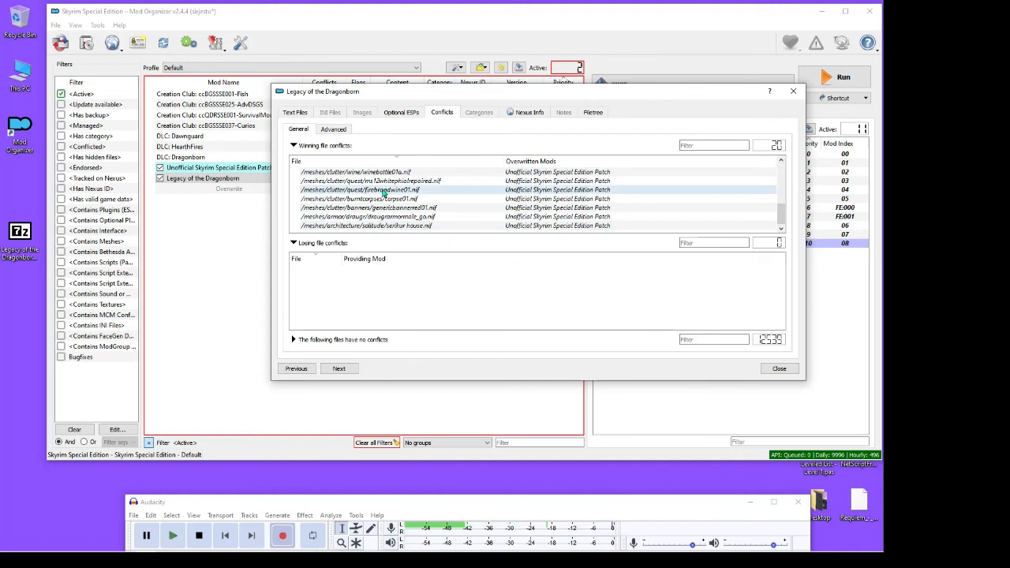
# View the mod's Nexus info, file tree and notes, and close its information window
pyautogui.click(523, 115)
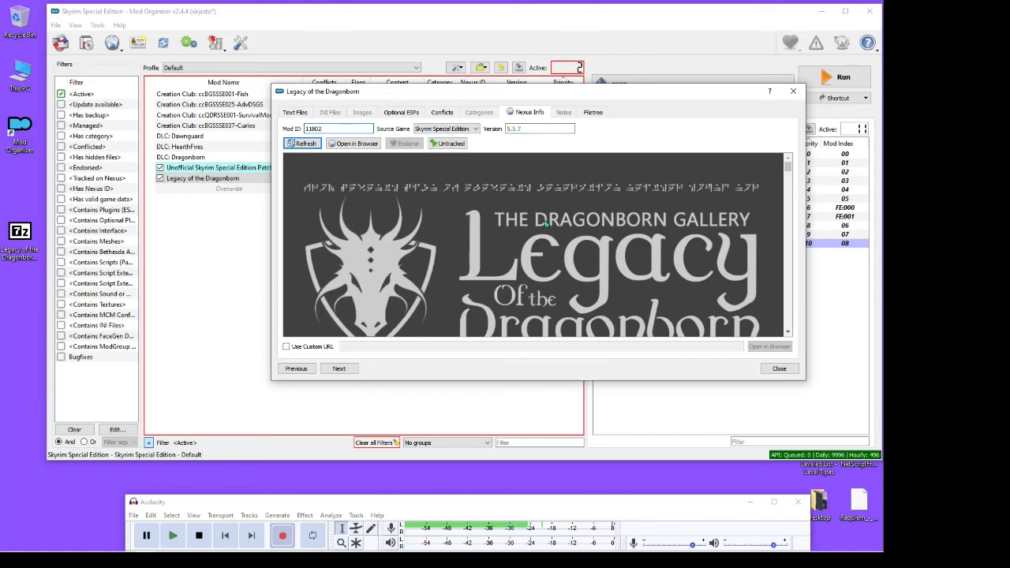
pyautogui.click(592, 113)
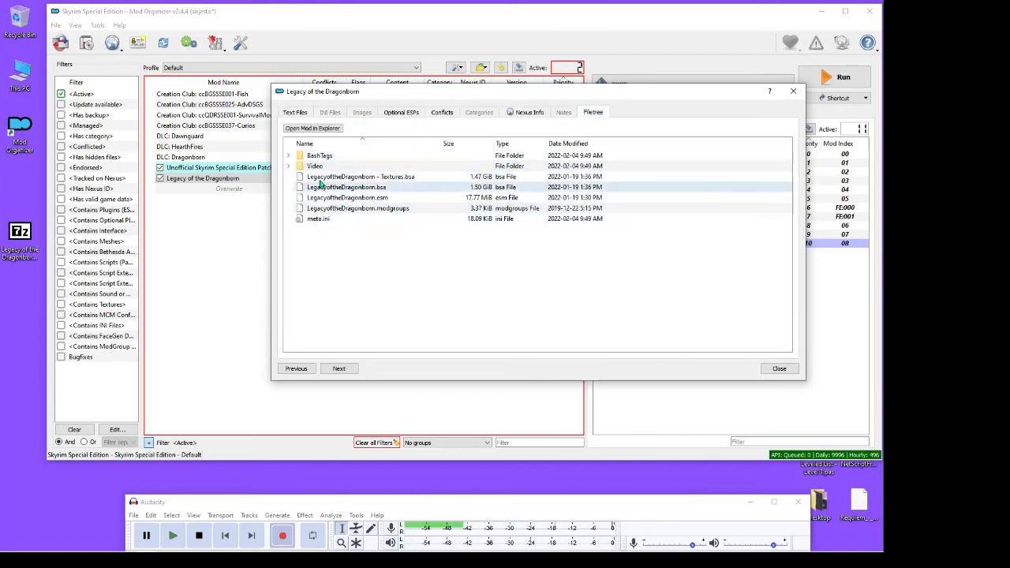
pyautogui.click(562, 112)
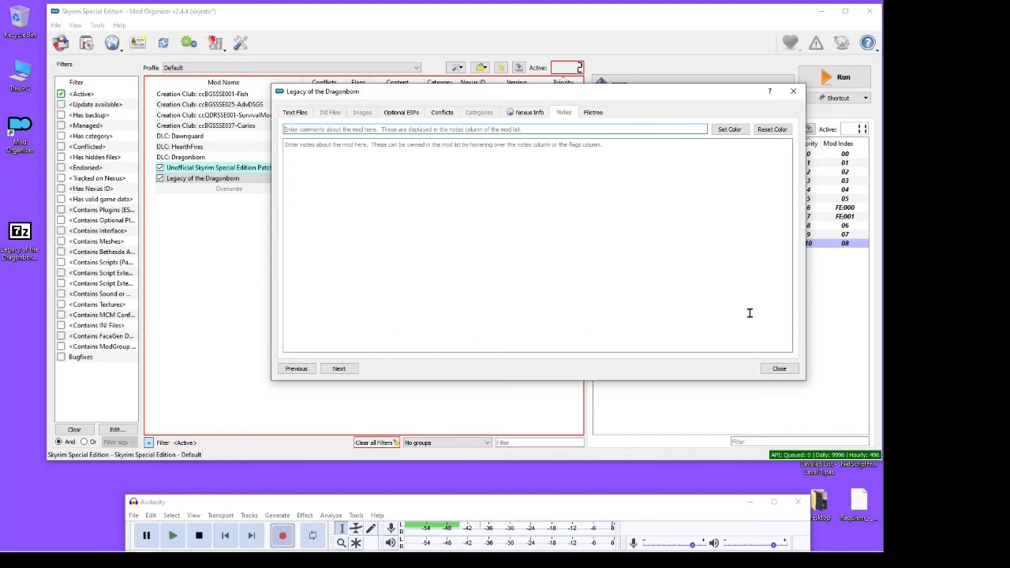
pyautogui.click(779, 369)
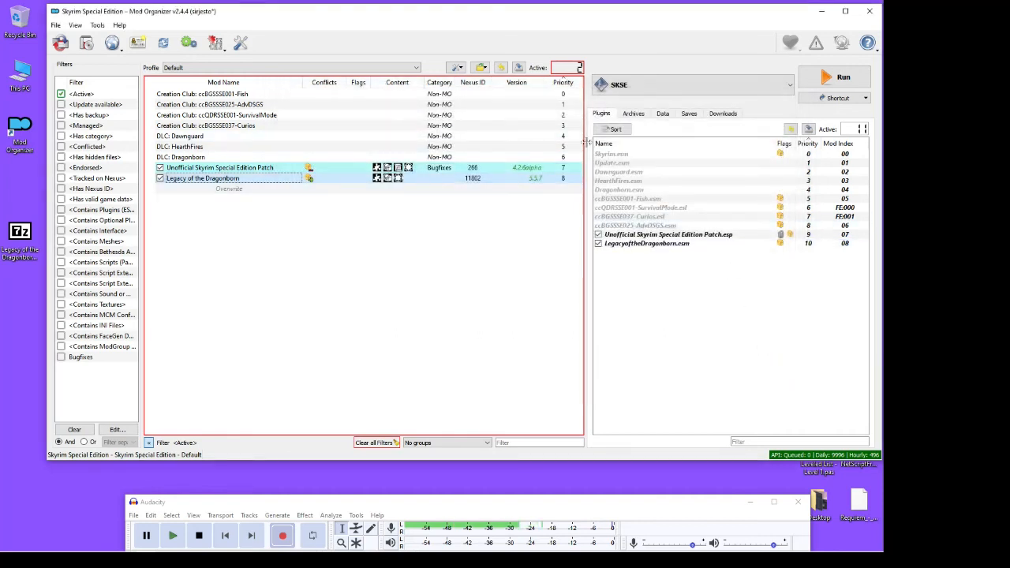
# Show the Notes column in the mod list, sort the mods by name, and hide the Notes column again
pyautogui.rightClick(294, 83)
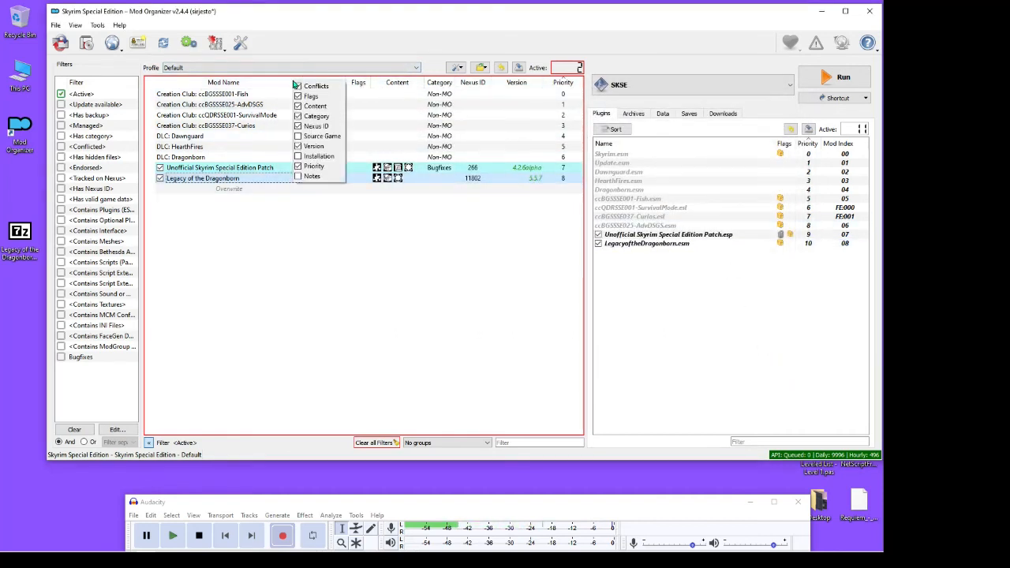
pyautogui.click(313, 176)
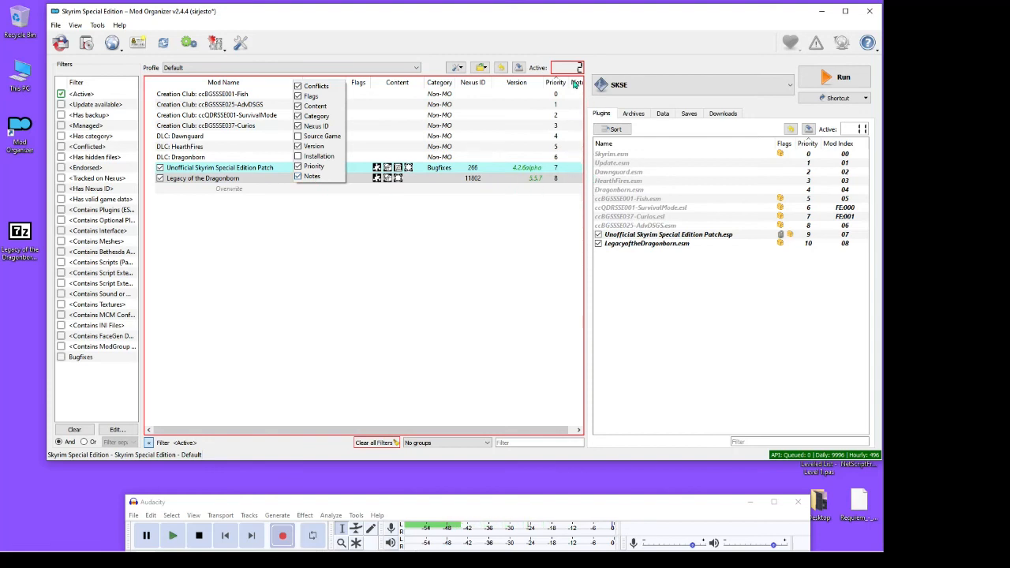
pyautogui.click(284, 82)
pyautogui.moveTo(588, 95)
pyautogui.mouseDown()
pyautogui.moveTo(623, 94)
pyautogui.moveTo(585, 105)
pyautogui.mouseUp()
pyautogui.rightClick(288, 84)
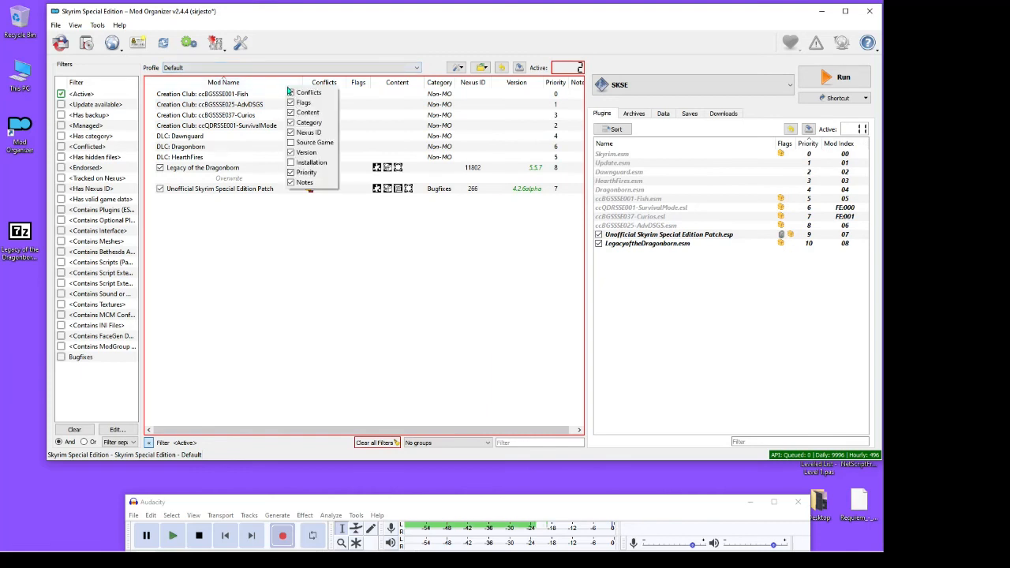
pyautogui.click(294, 184)
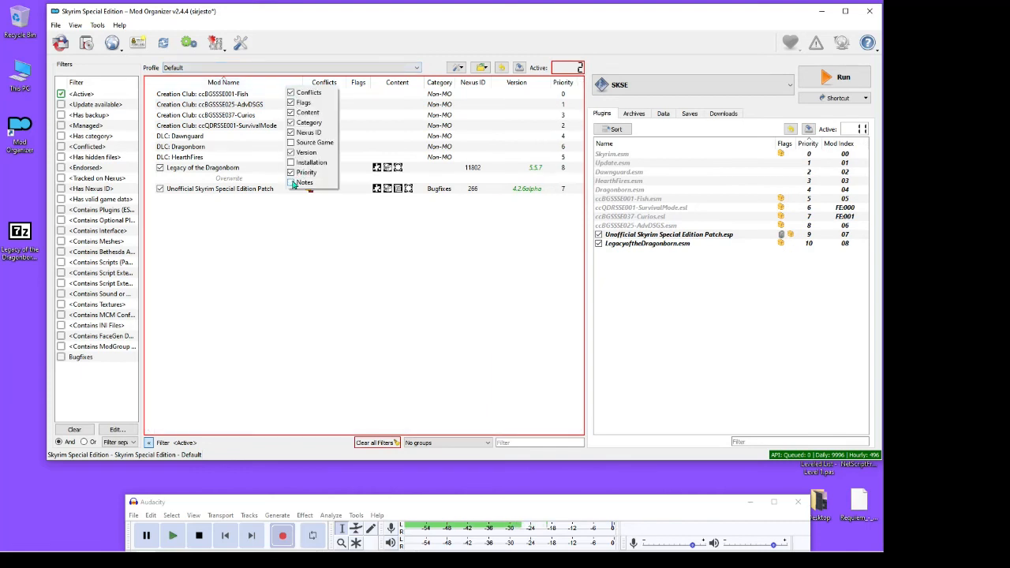
# Sort the mod list by mod name and by content, and finish with it sorted by priority
pyautogui.click(268, 84)
pyautogui.click(267, 83)
pyautogui.click(268, 83)
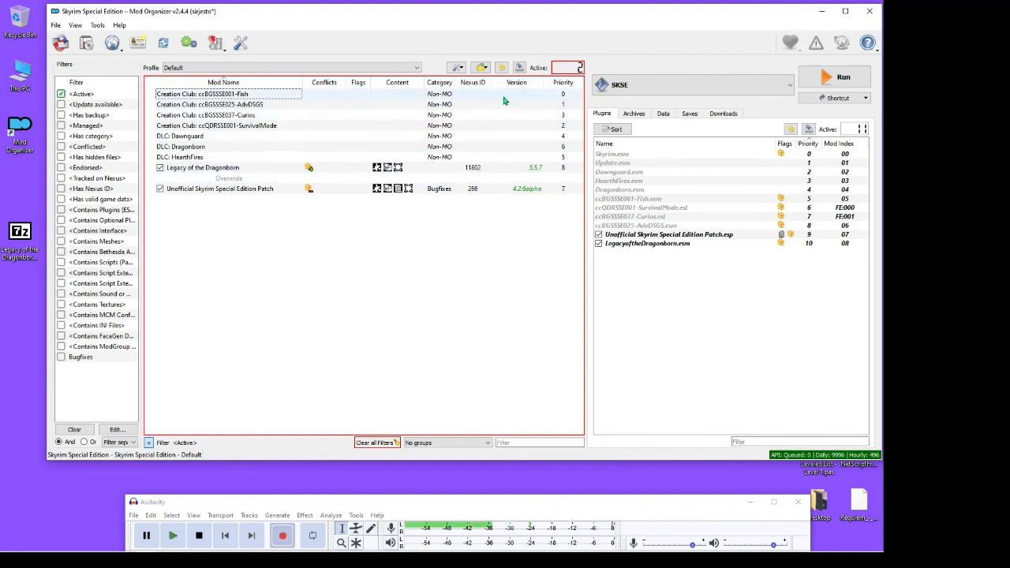
pyautogui.click(568, 84)
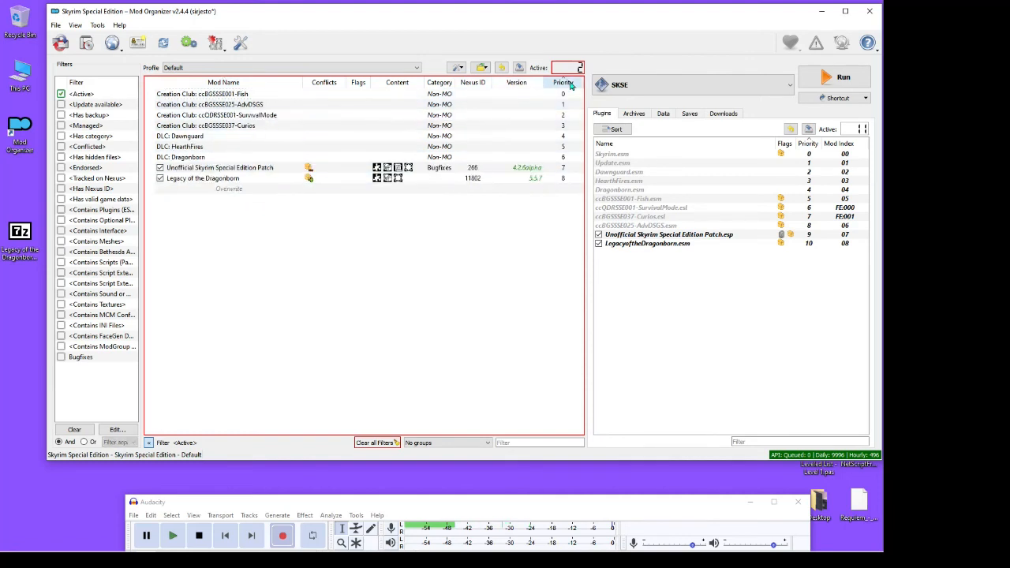
pyautogui.click(266, 83)
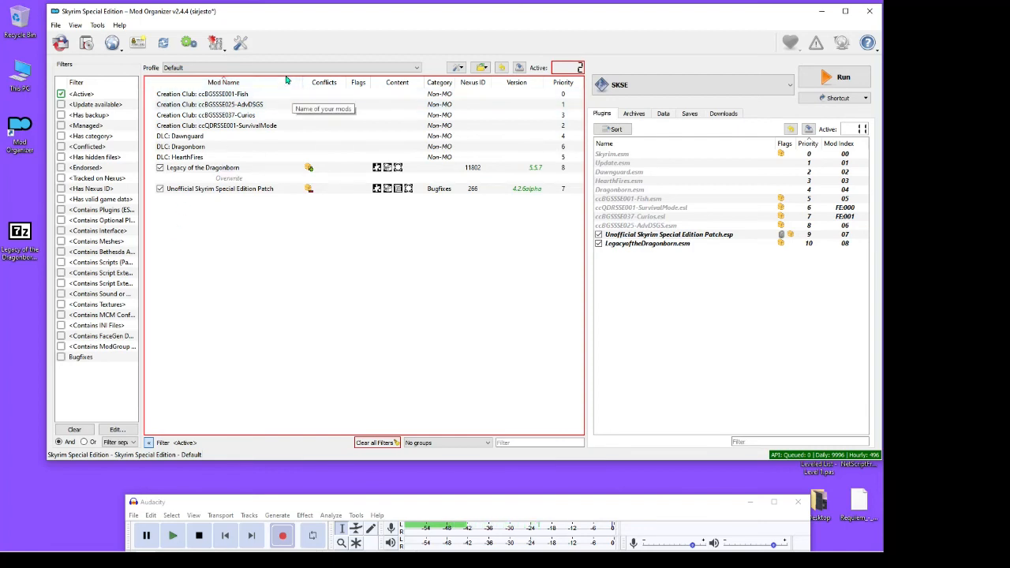
pyautogui.click(390, 84)
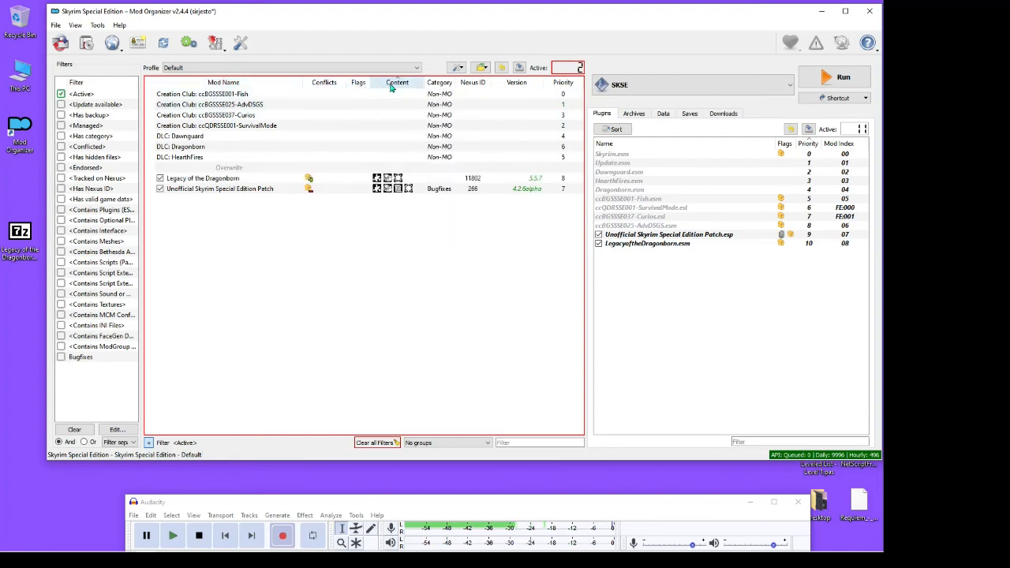
pyautogui.click(390, 84)
pyautogui.click(390, 86)
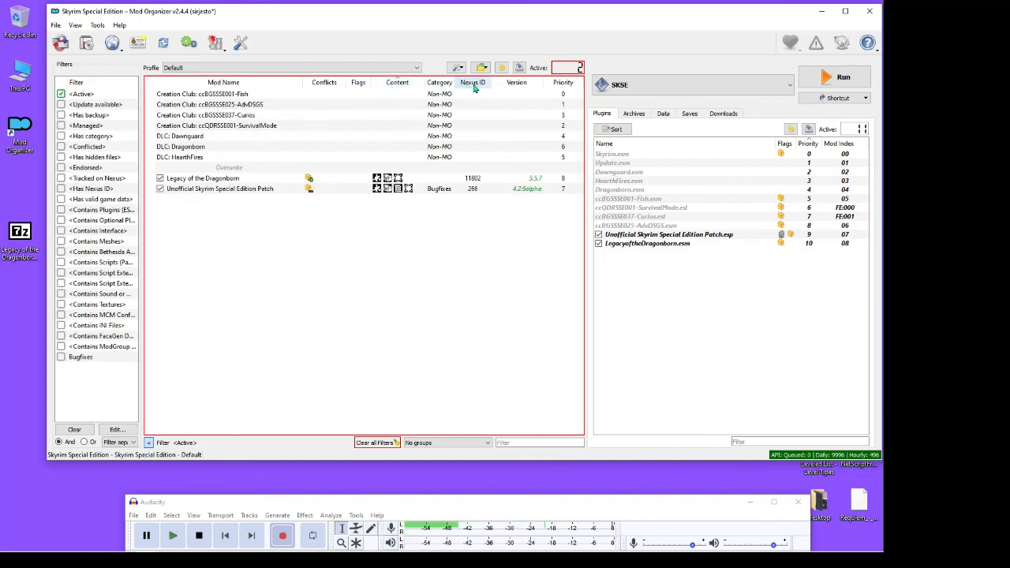
pyautogui.click(562, 83)
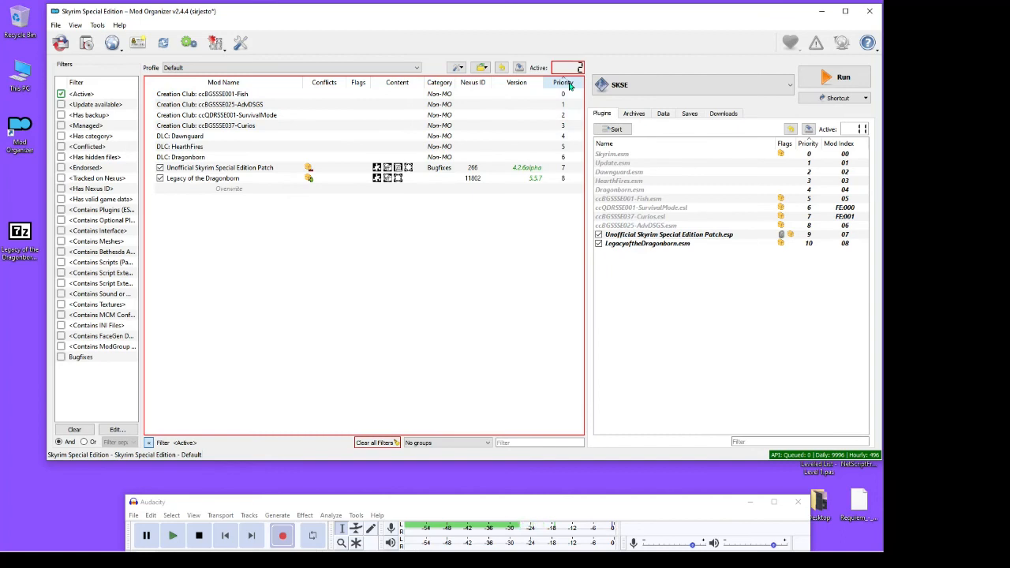
# Open the conflict details of the Legacy of the Dragonborn mod, enlarging the information window and widening the File column
pyautogui.rightClick(242, 183)
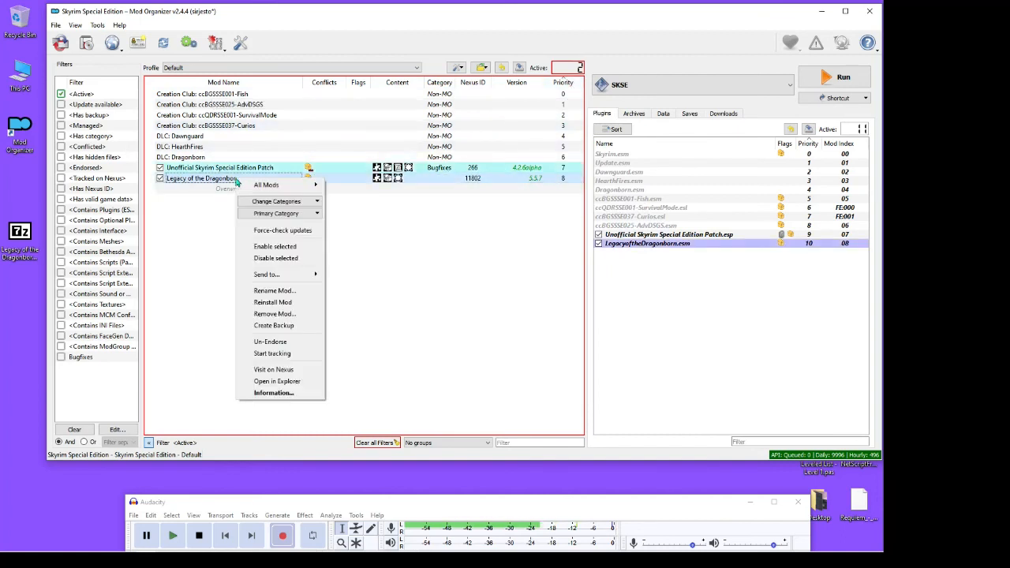
pyautogui.click(261, 393)
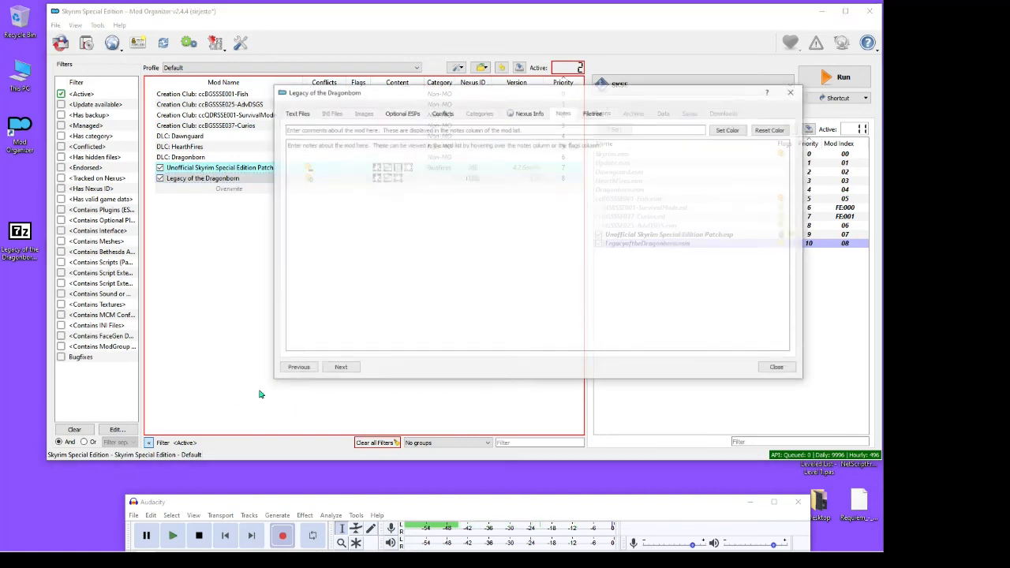
pyautogui.click(442, 116)
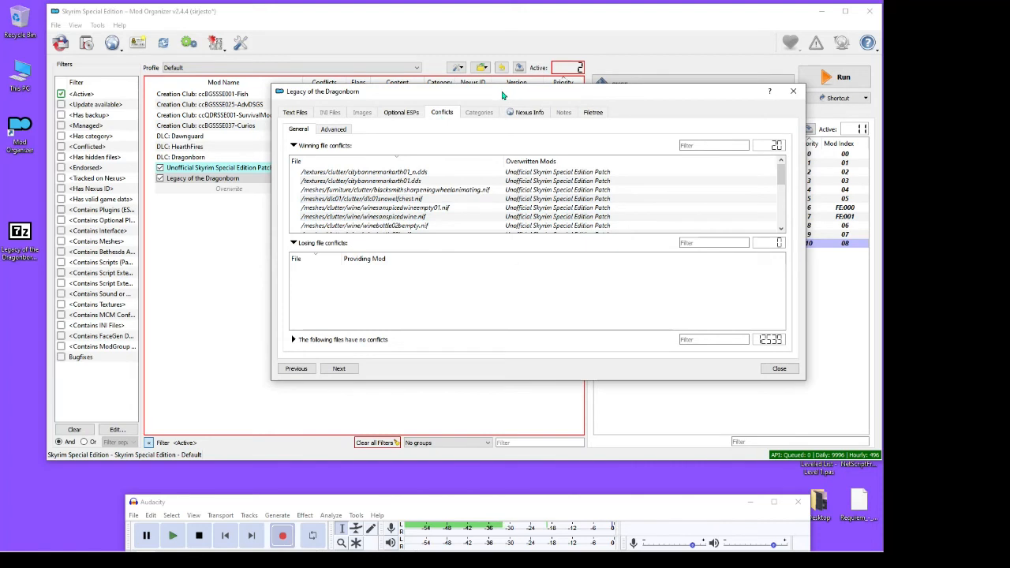
pyautogui.moveTo(502, 96); pyautogui.dragTo(441, 69)
pyautogui.moveTo(481, 355); pyautogui.dragTo(485, 431)
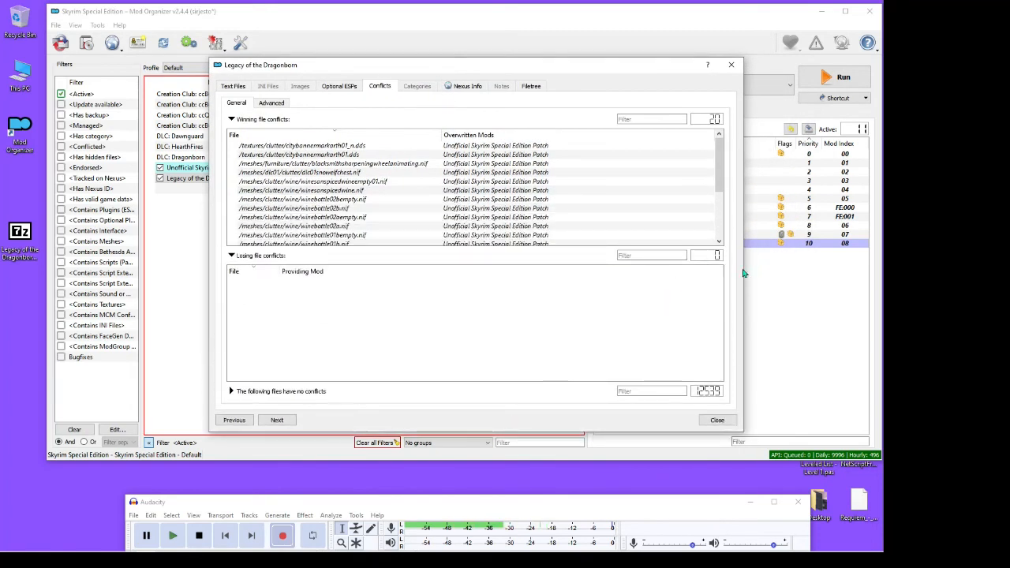
pyautogui.moveTo(747, 271); pyautogui.dragTo(821, 260)
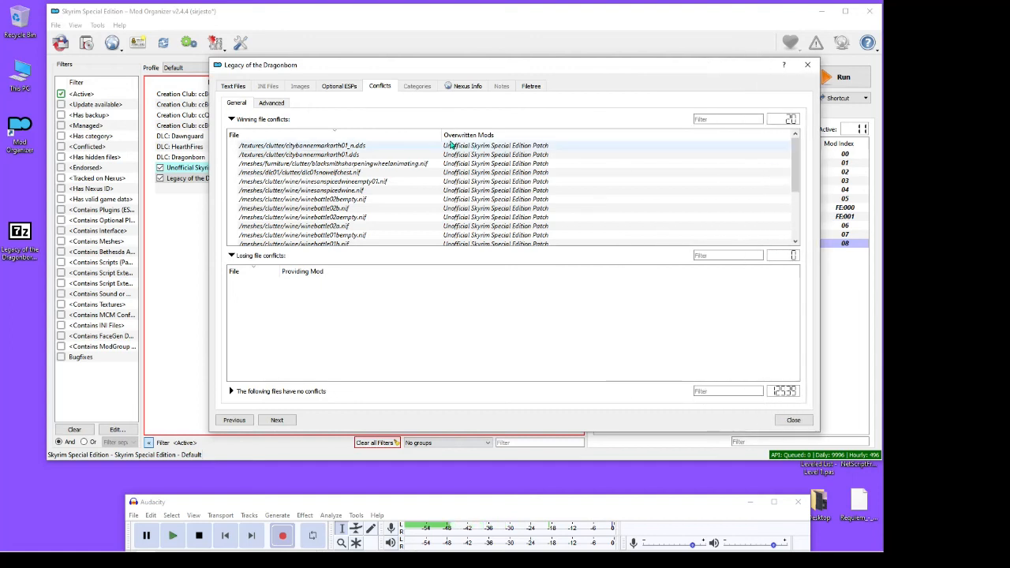
pyautogui.moveTo(459, 131); pyautogui.dragTo(496, 133)
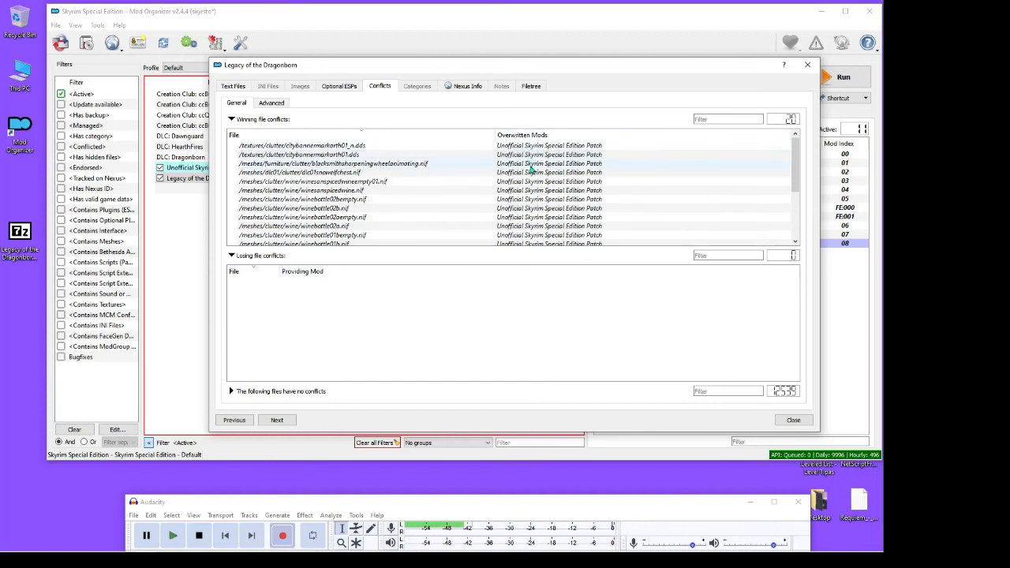
# Examine the full list of winning file conflicts against the Unofficial Skyrim Special Edition Patch and close the mod's information window
pyautogui.scroll(-1, 545, 152)
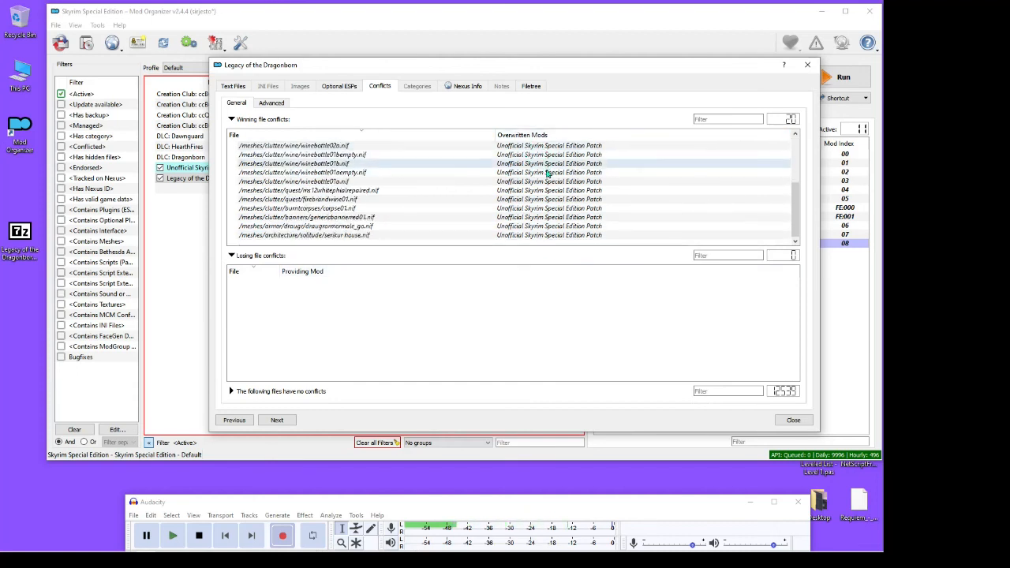
pyautogui.scroll(1, 553, 226)
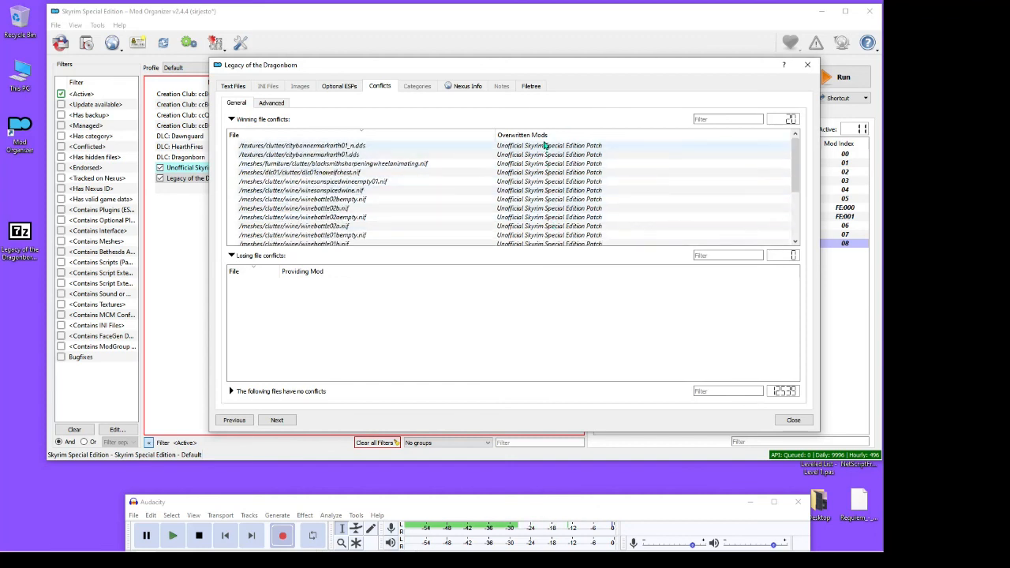
pyautogui.scroll(-2, 547, 195)
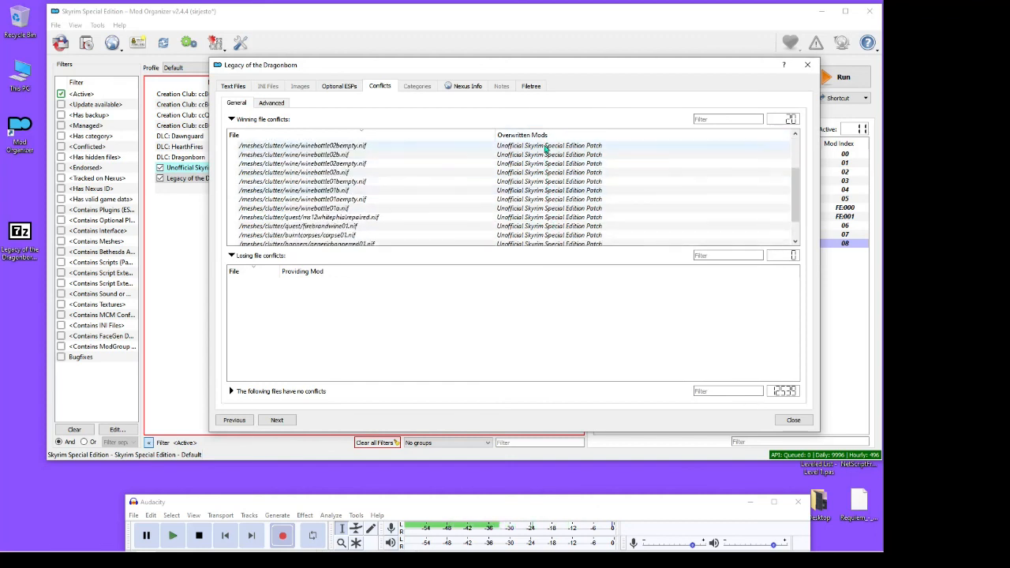
pyautogui.scroll(-1, 545, 201)
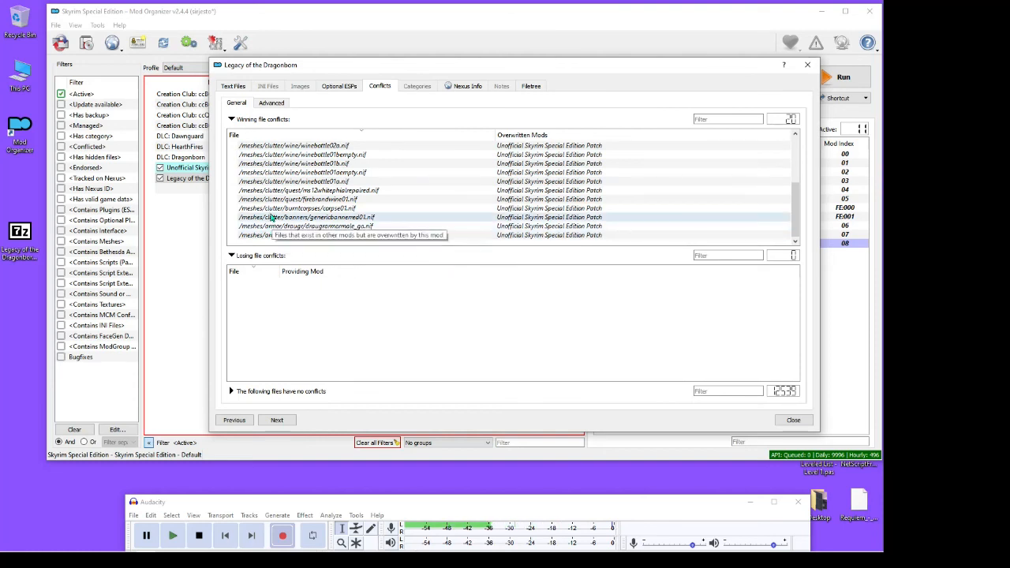
pyautogui.scroll(3, 272, 225)
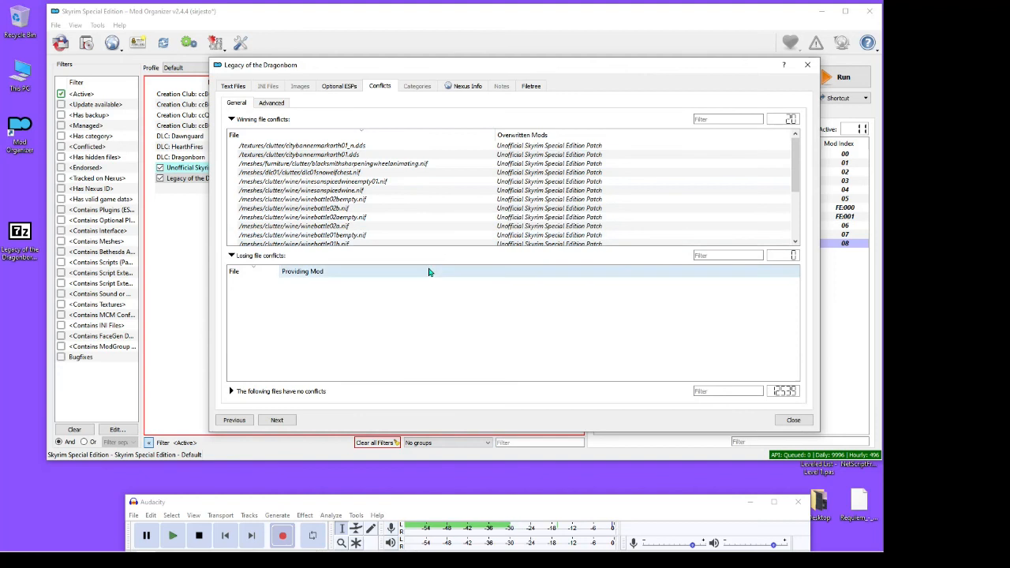
pyautogui.click(794, 420)
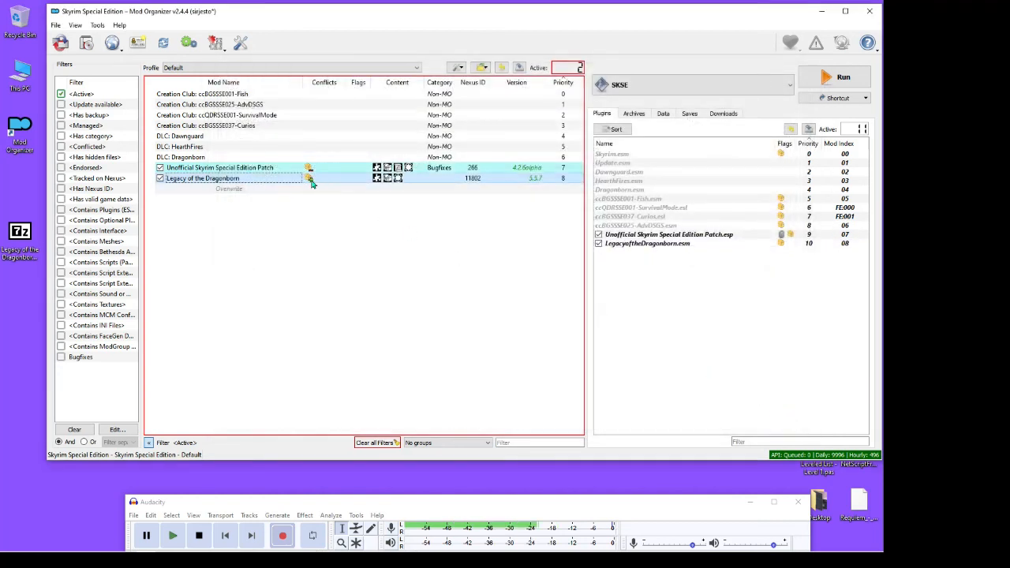
# View the detected archives and look through the folders and files of the virtual game data
pyautogui.moveTo(310, 181)
pyautogui.click(635, 113)
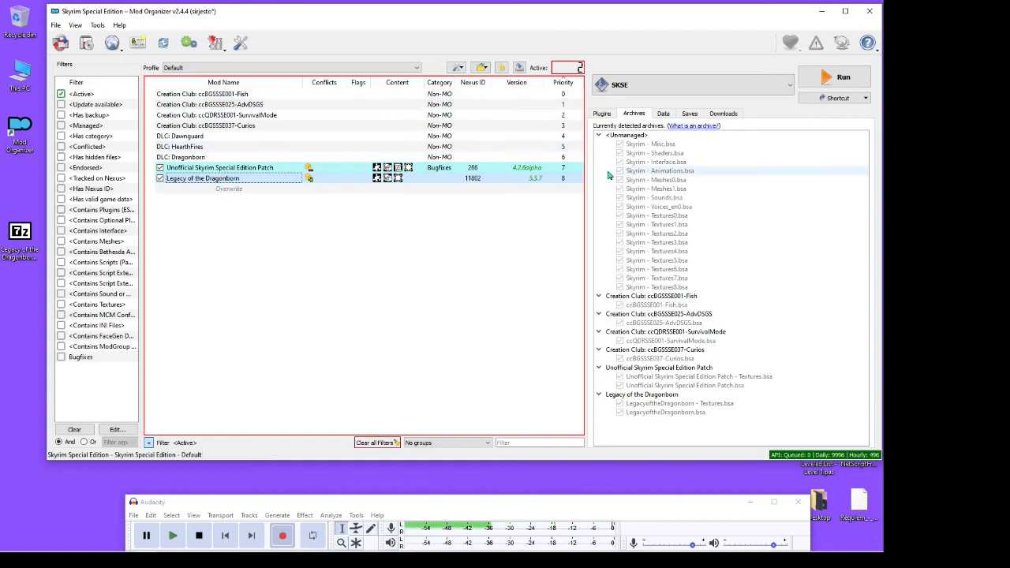
pyautogui.click(663, 115)
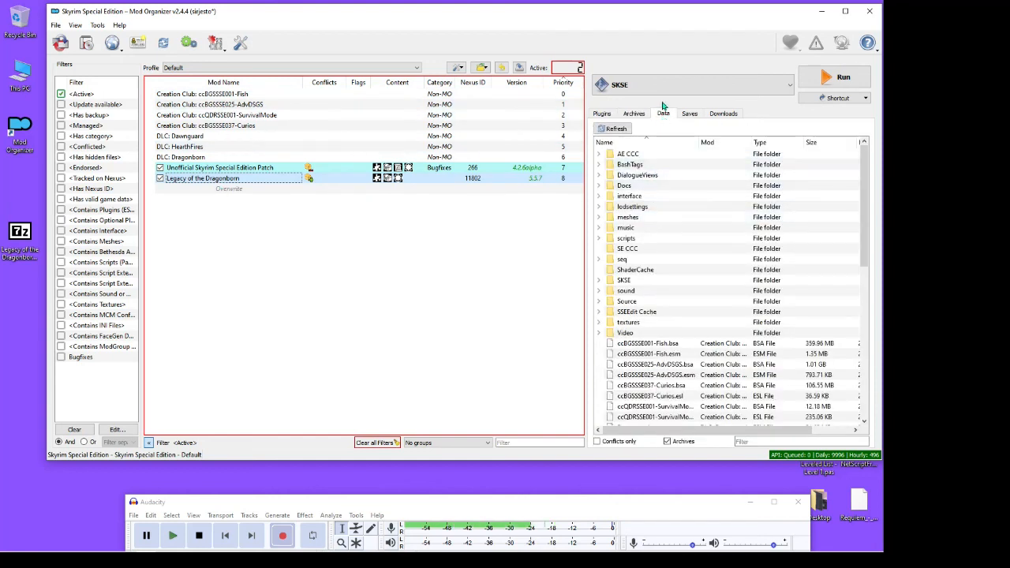
pyautogui.scroll(-8, 653, 153)
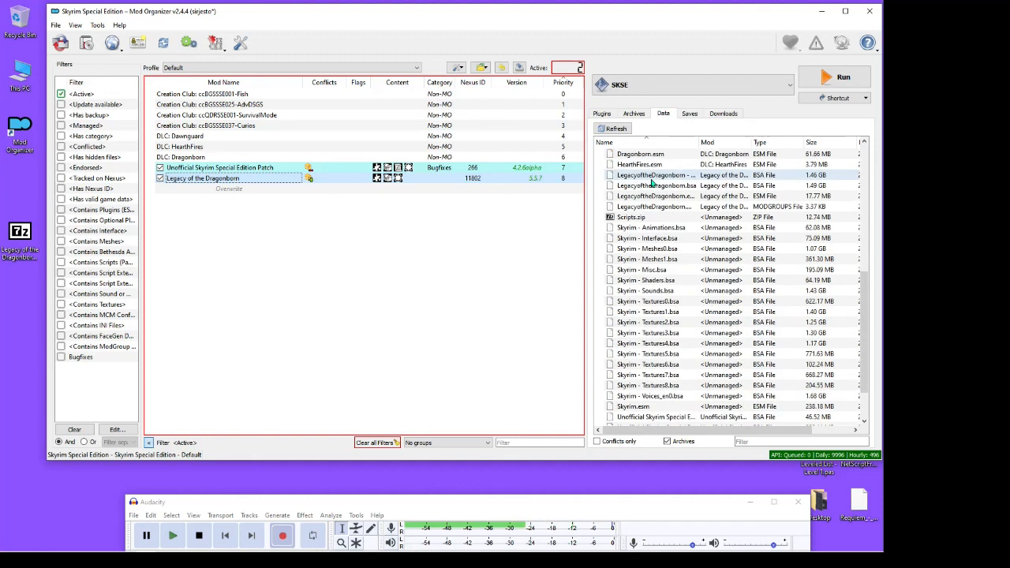
pyautogui.scroll(3, 651, 183)
pyautogui.scroll(5, 651, 183)
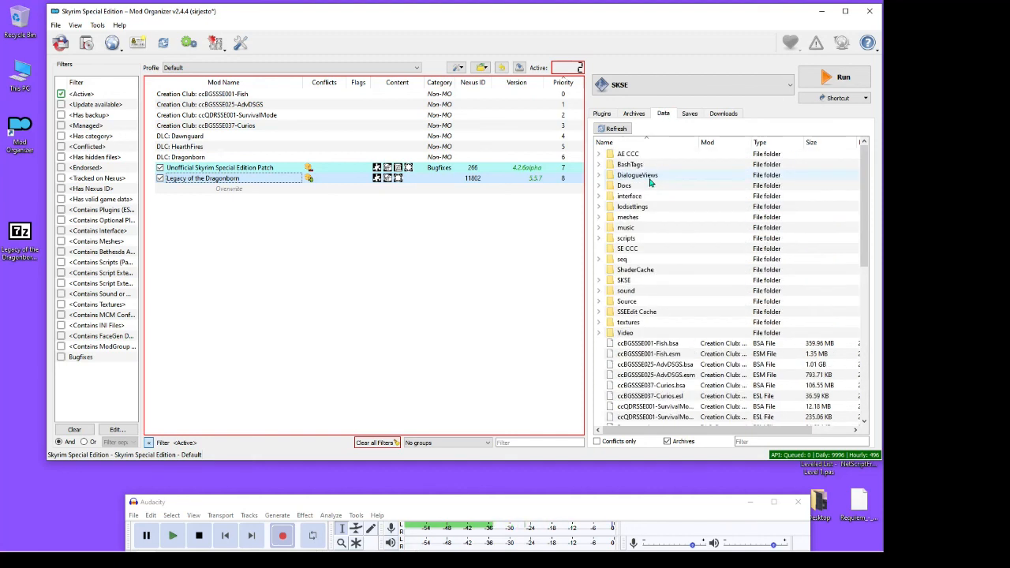
pyautogui.scroll(-10, 650, 183)
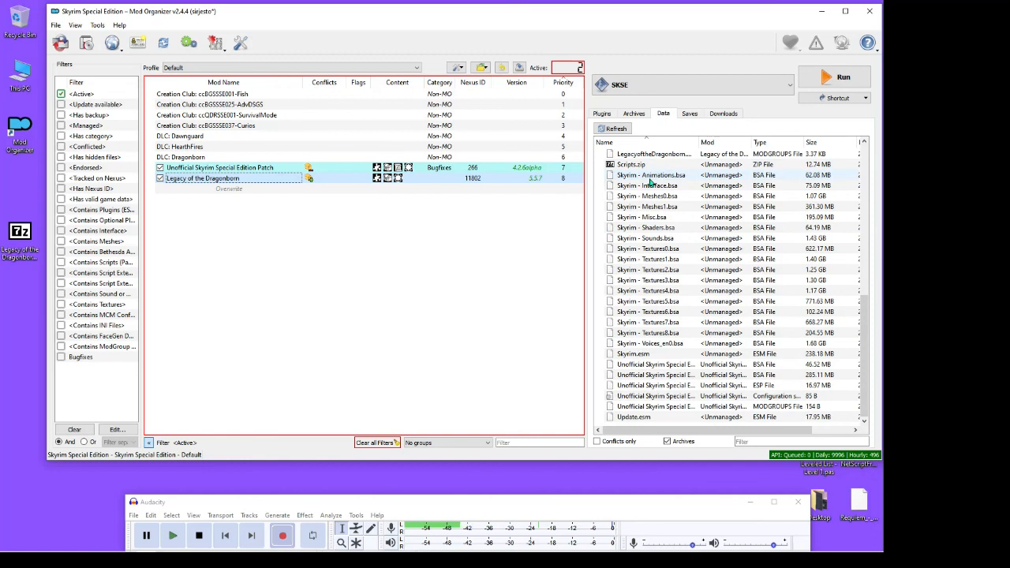
pyautogui.scroll(10, 651, 183)
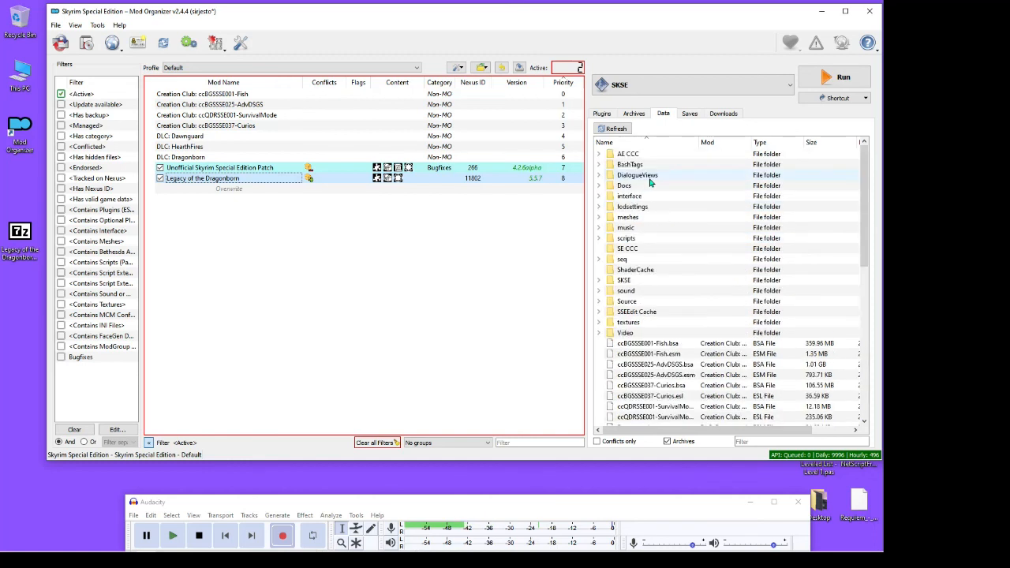
# View the saves, downloads and plugins lists, and return to the list of detected archives
pyautogui.click(689, 114)
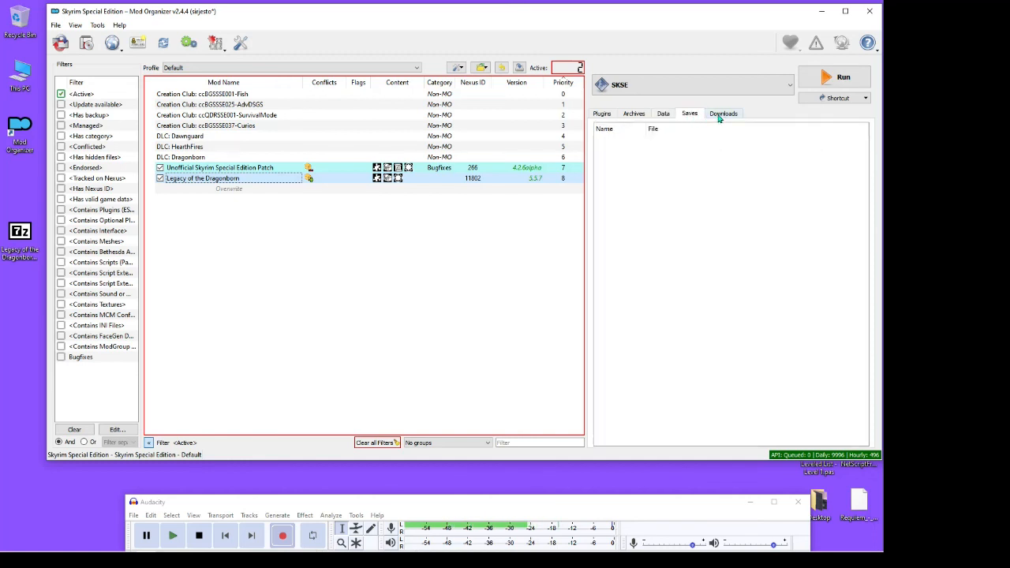
pyautogui.click(720, 115)
pyautogui.click(603, 115)
pyautogui.click(634, 113)
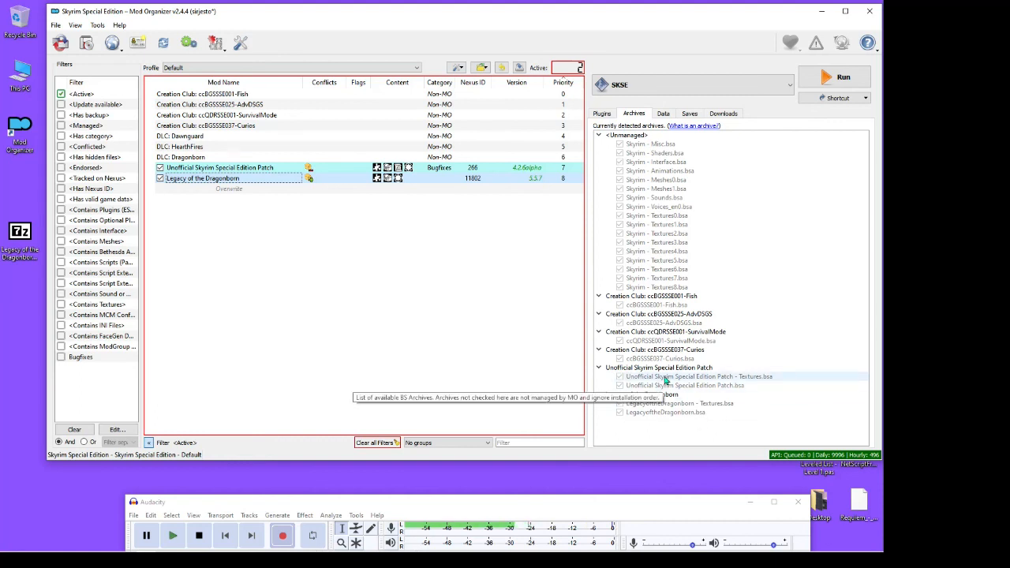
# Extract Unofficial Skyrim Special Edition Patch.bsa into D:\Skyrim Modding\Skyrim\mods\Unofficial Skyrim Special Edition Patch and refresh the mod list
pyautogui.rightClick(711, 388)
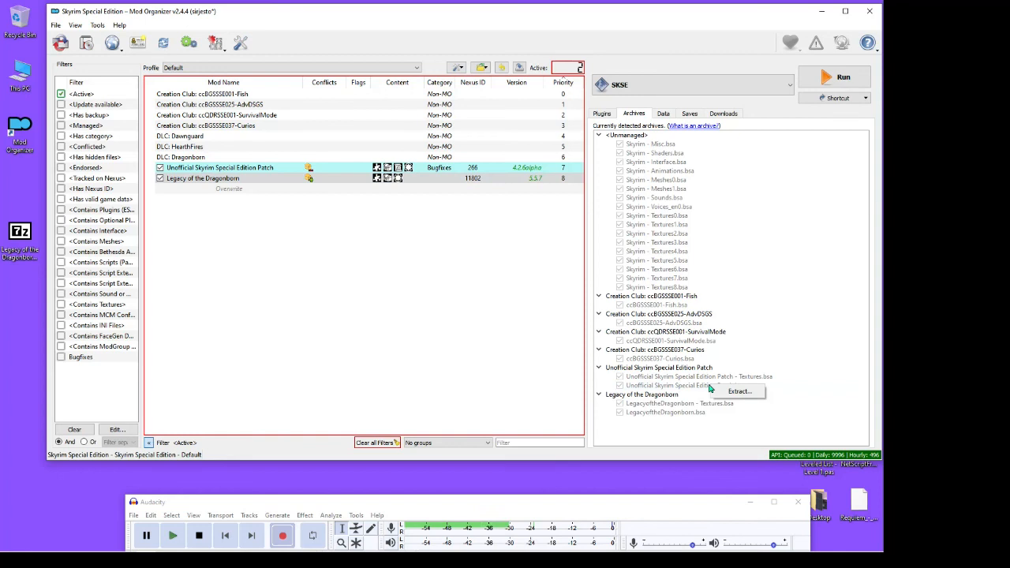
pyautogui.click(738, 393)
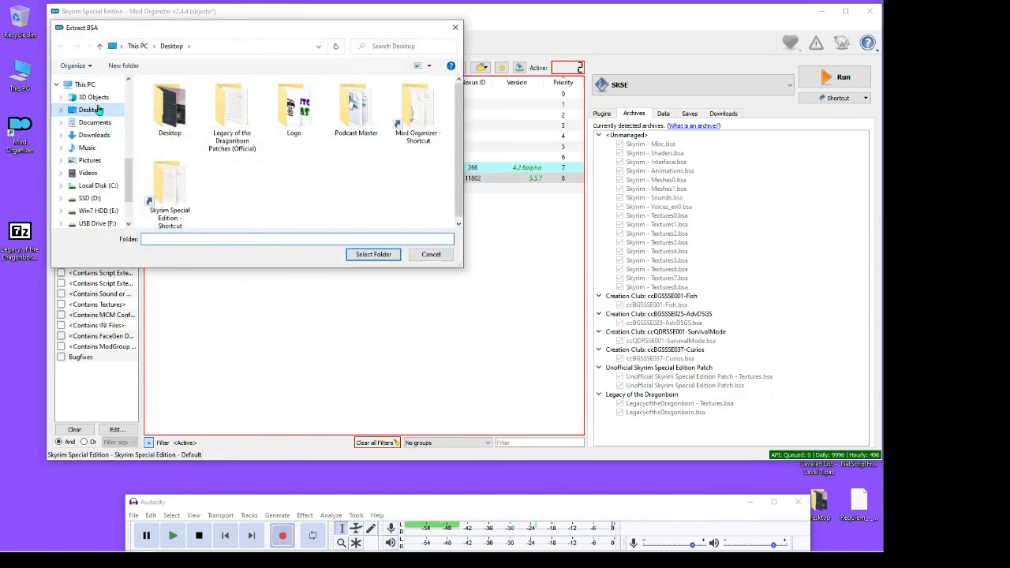
pyautogui.click(90, 198)
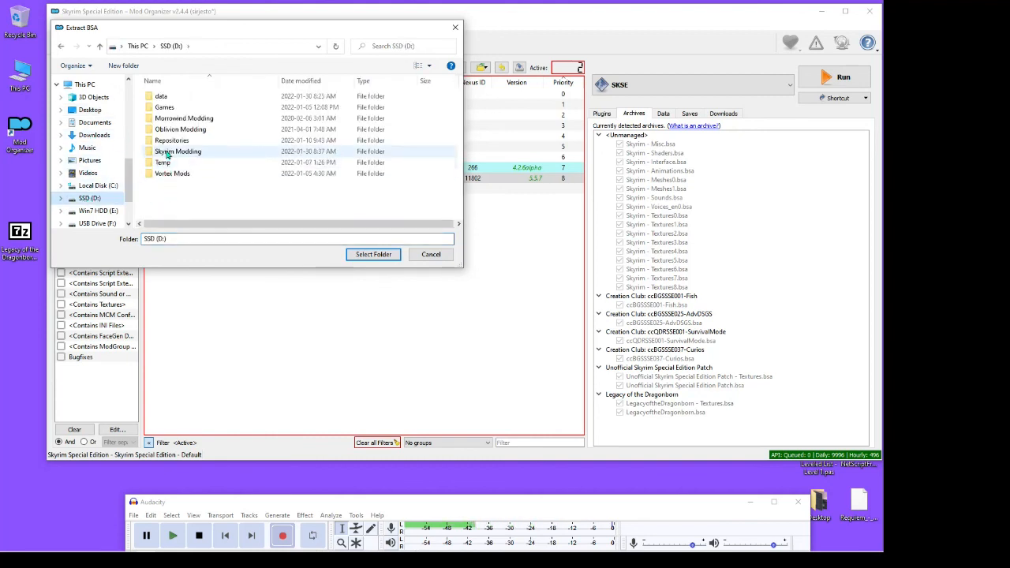
pyautogui.doubleClick(186, 156)
pyautogui.doubleClick(166, 107)
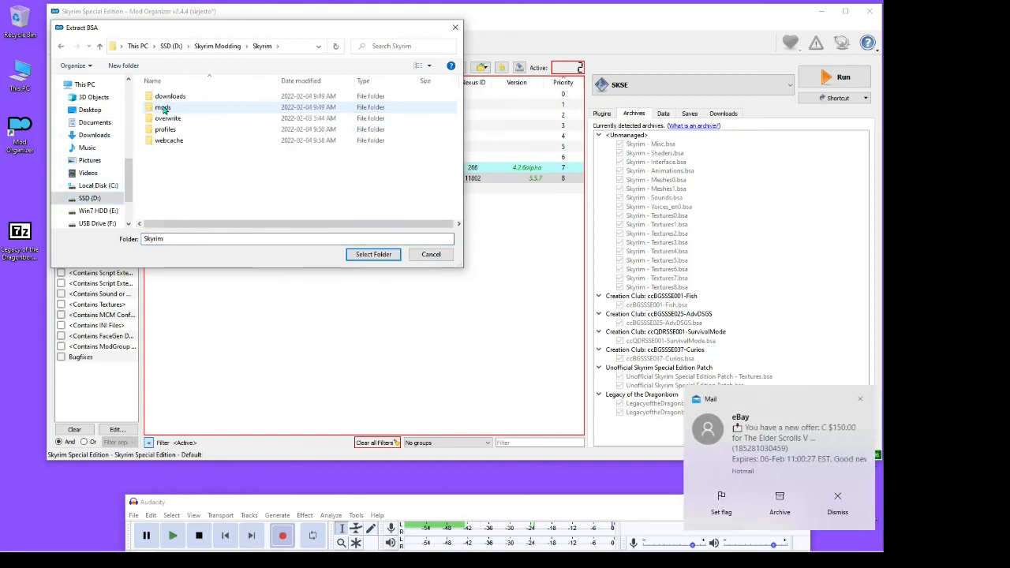
pyautogui.doubleClick(176, 107)
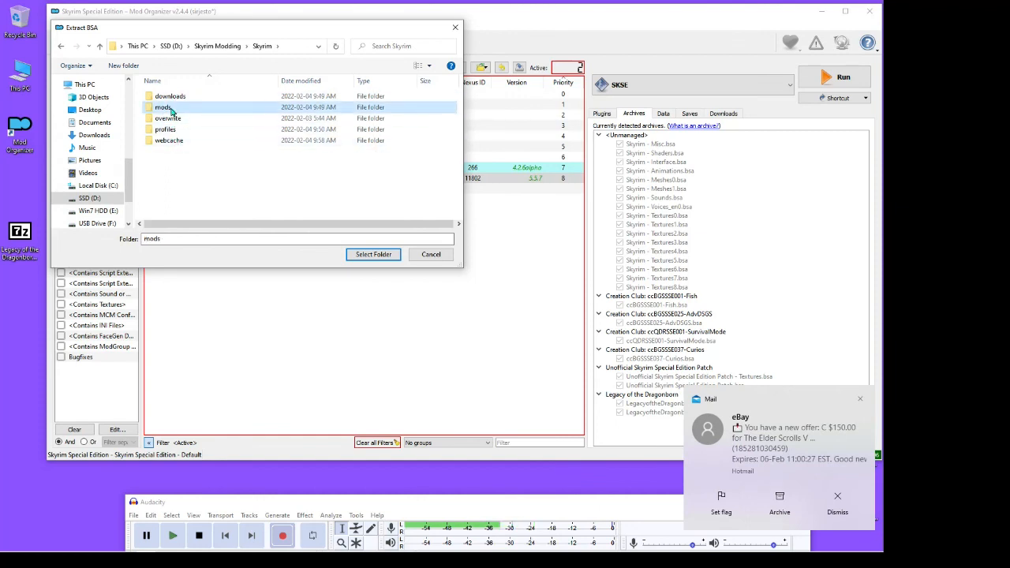
pyautogui.click(198, 108)
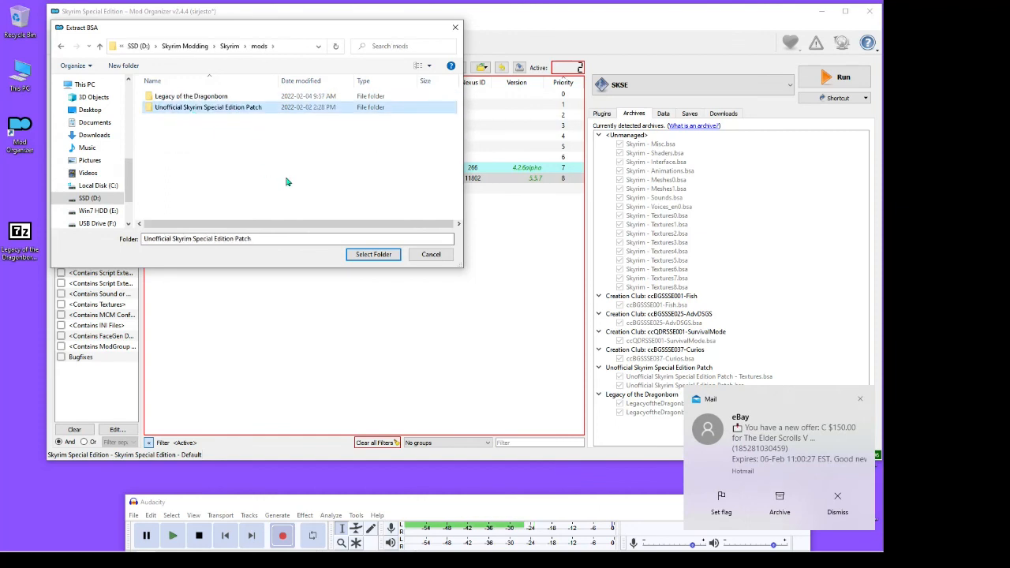
pyautogui.click(362, 254)
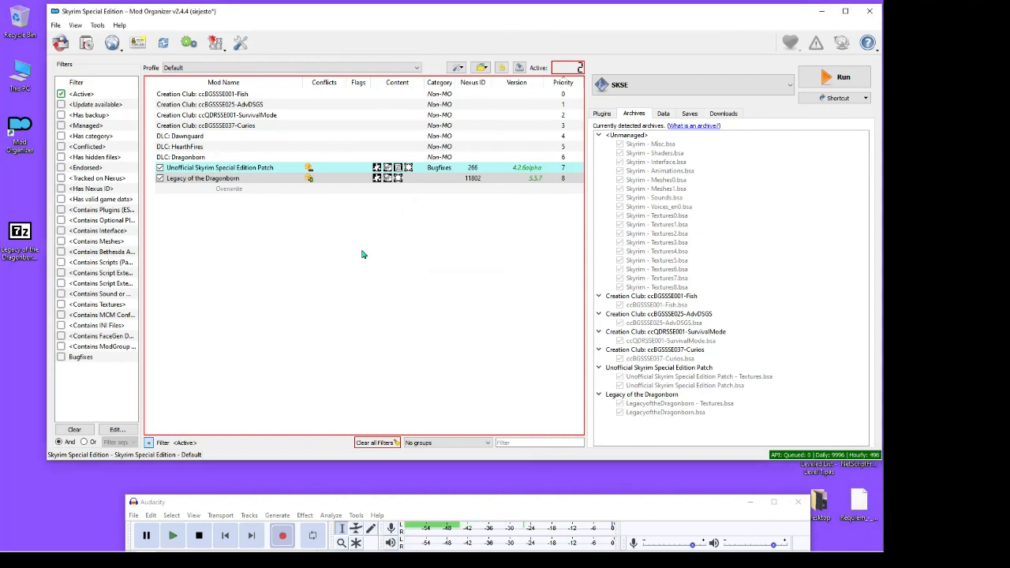
pyautogui.rightClick(315, 249)
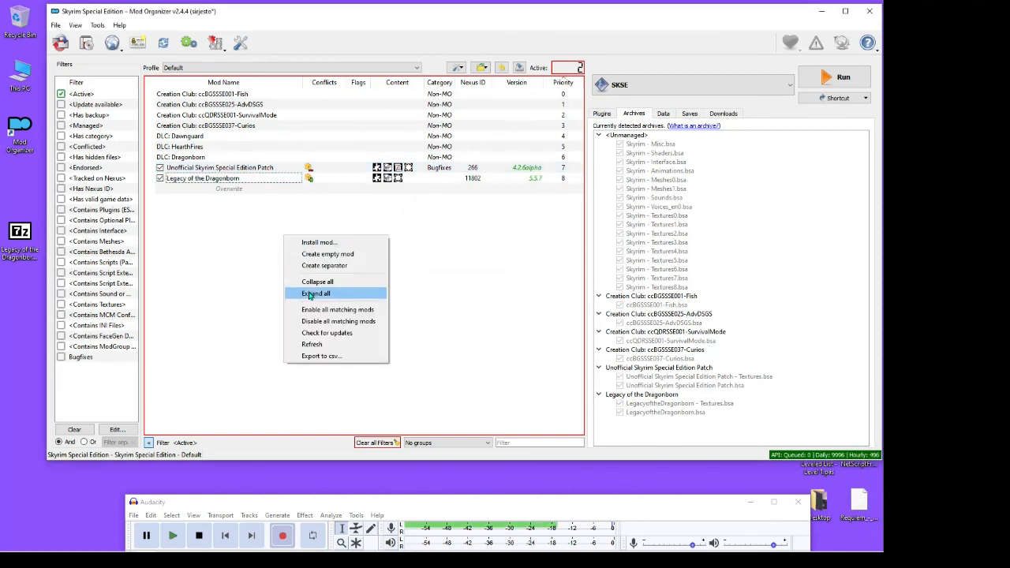
pyautogui.click(315, 342)
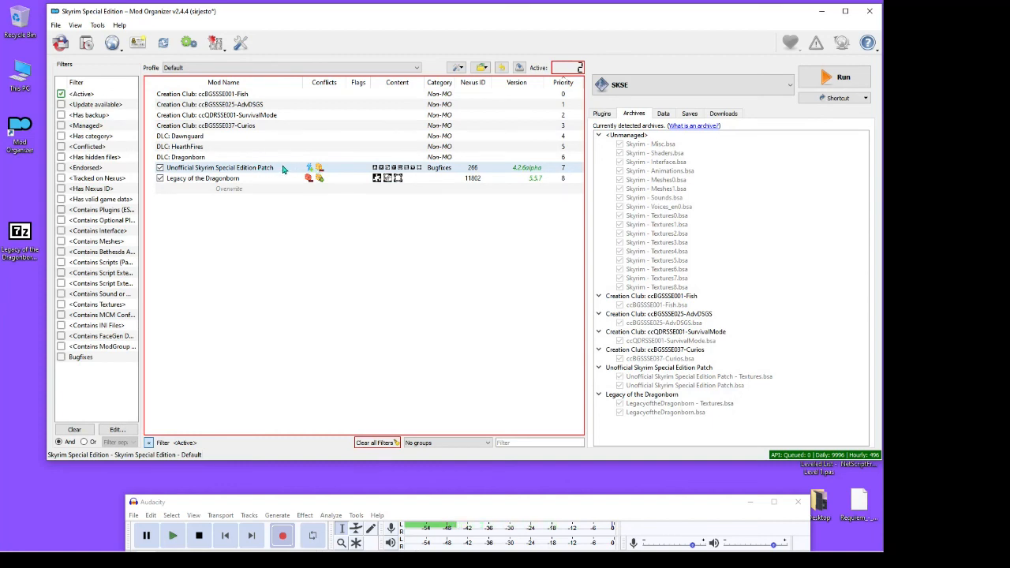
# Inspect the file tree in the Unofficial Skyrim Special Edition Patch's mod information, close it and view the plugins list
pyautogui.rightClick(256, 170)
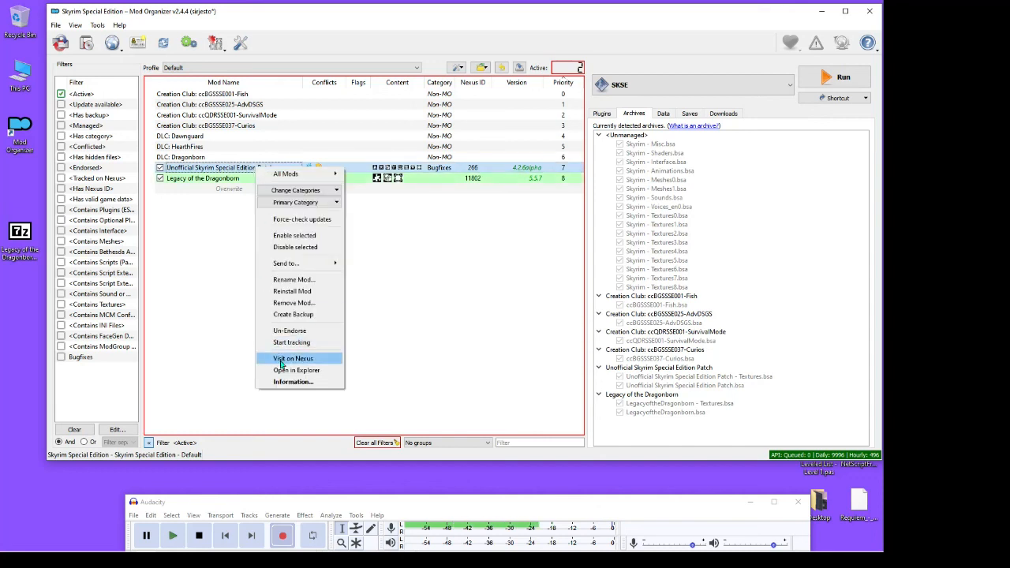
pyautogui.click(292, 382)
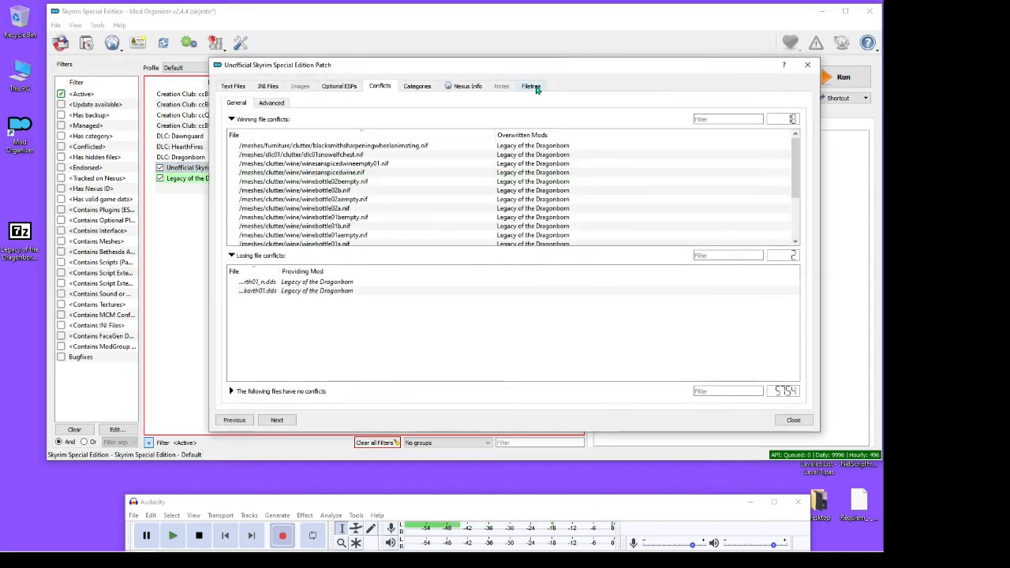
pyautogui.click(536, 89)
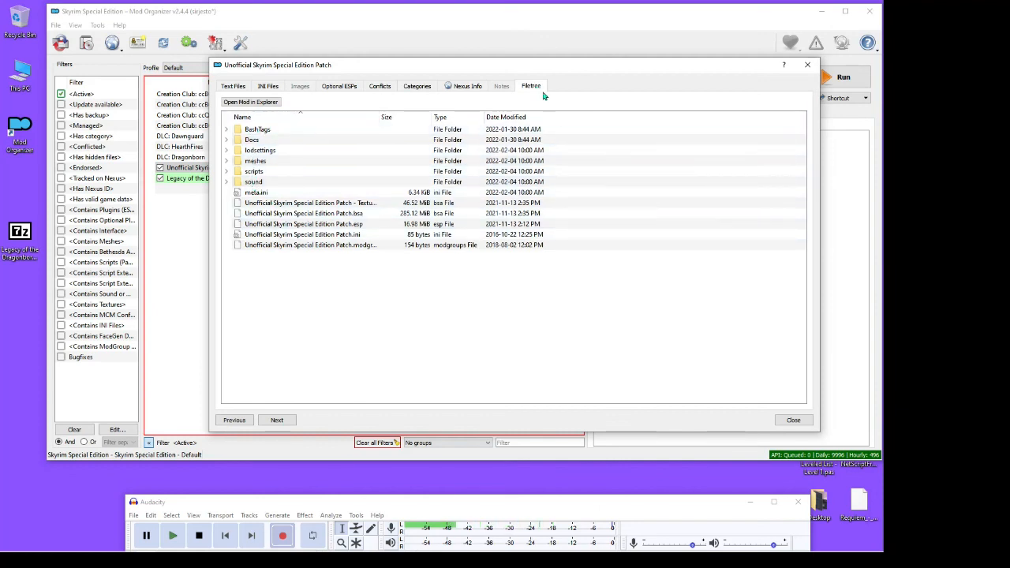
pyautogui.click(808, 64)
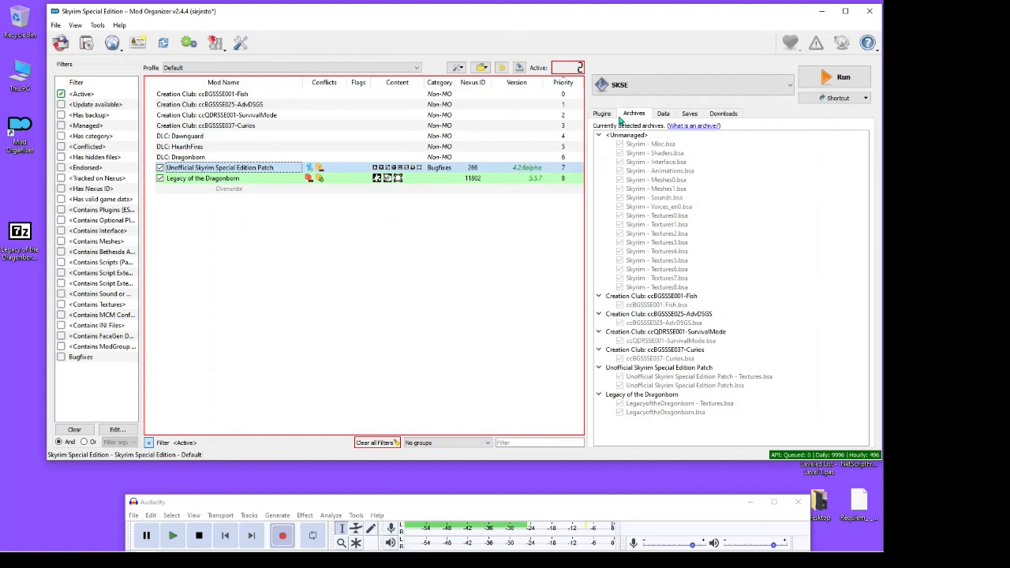
pyautogui.click(602, 115)
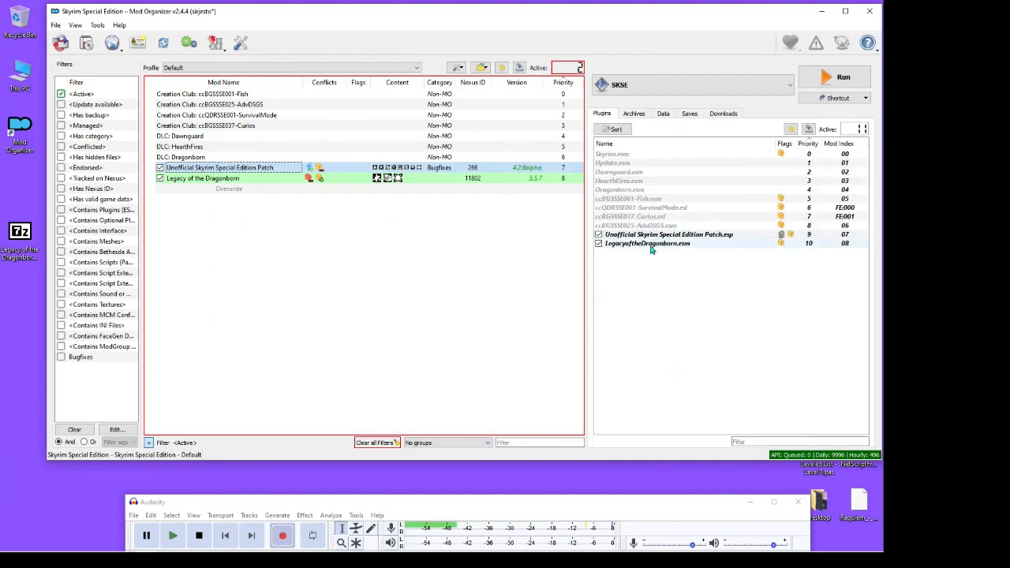
pyautogui.moveTo(652, 250)
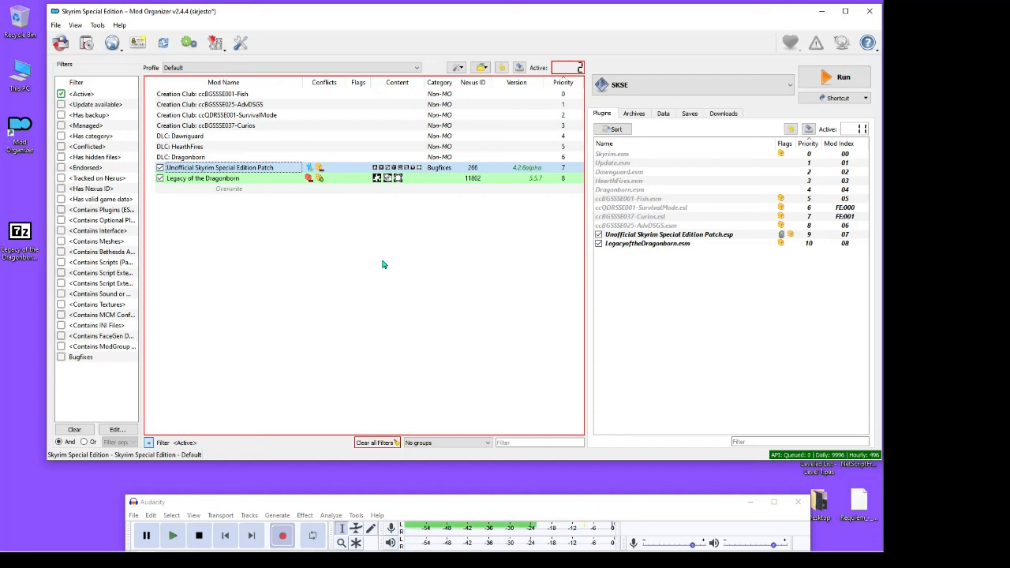
pyautogui.click(201, 536)
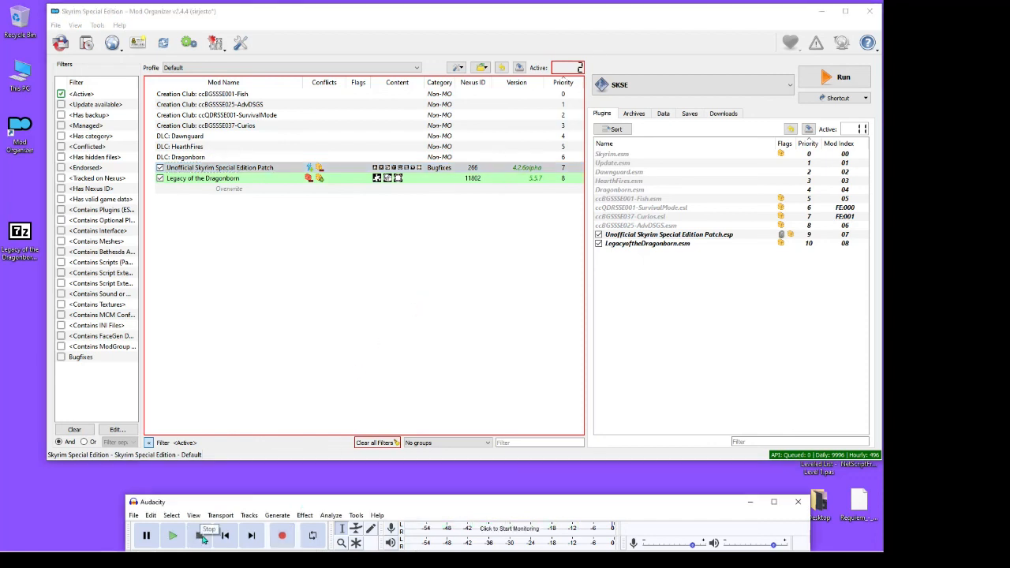